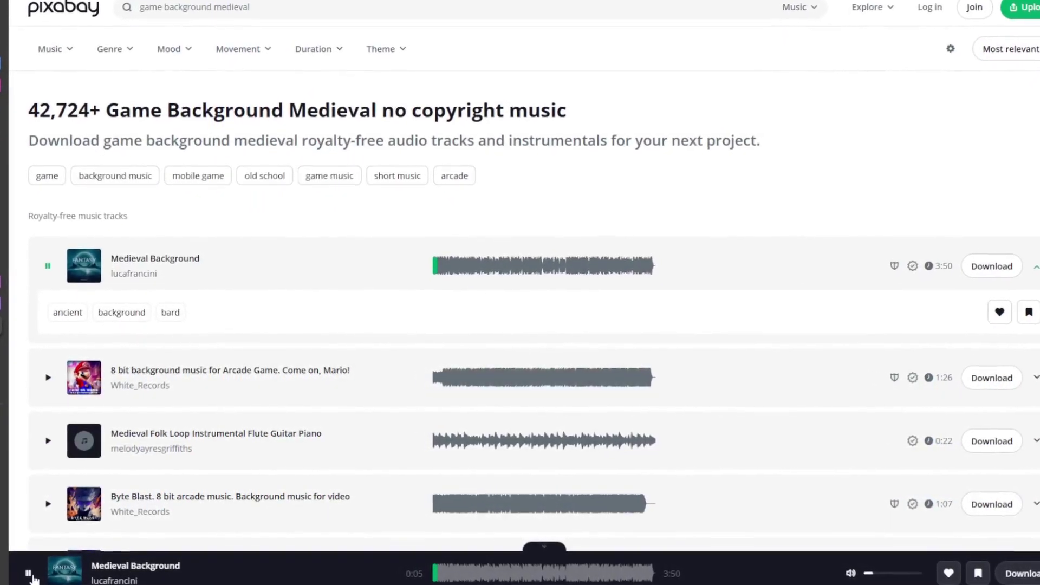
# Step: Pause the 'Medieval Background' preview at 0:05 in Pixabay's bottom player bar
pyautogui.click(29, 574)
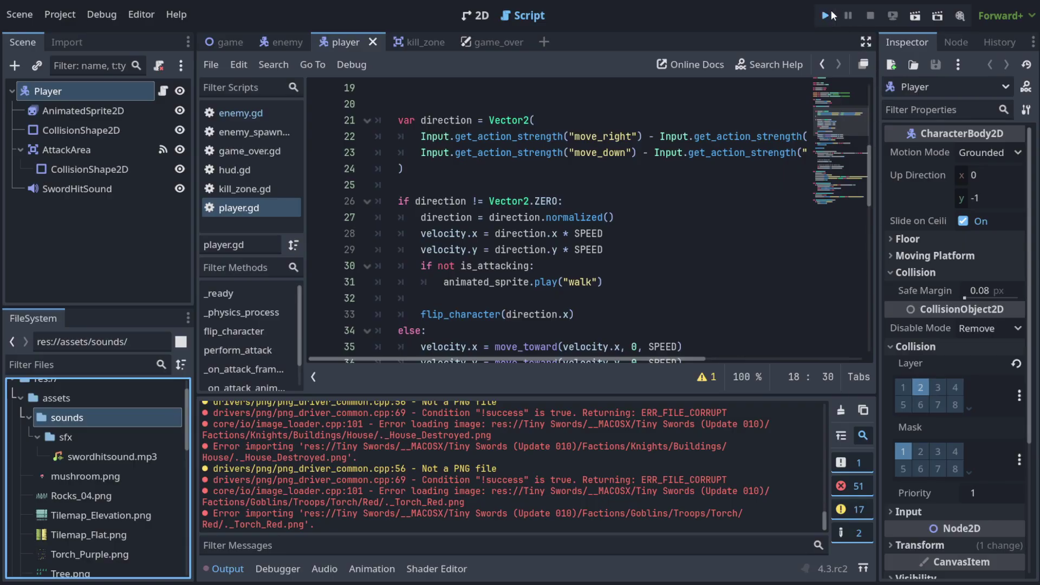
pyautogui.click(827, 15)
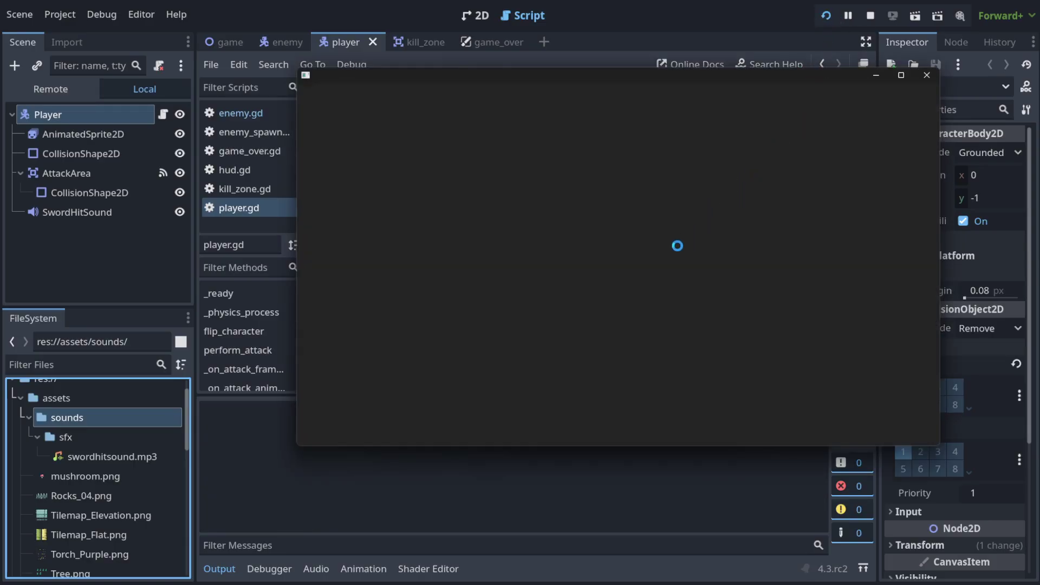
pyautogui.press('Right')
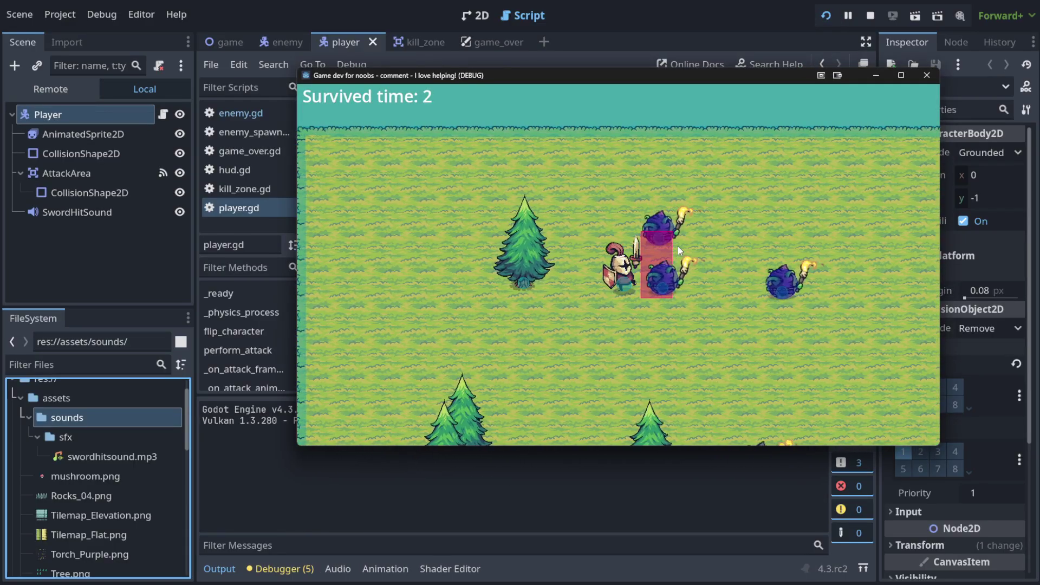
pyautogui.click(871, 15)
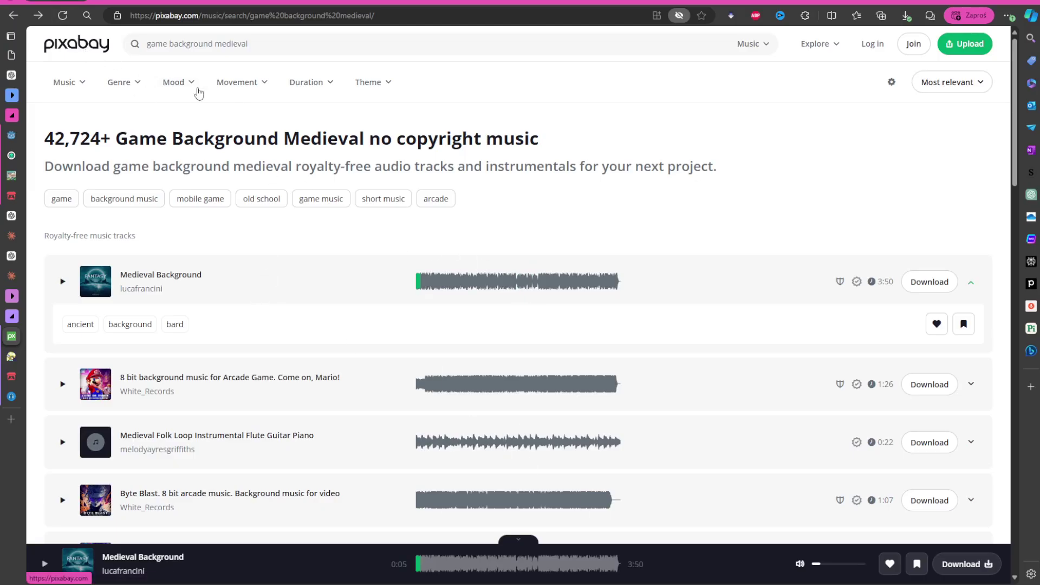
pyautogui.moveTo(148, 245); pyautogui.dragTo(46, 237)
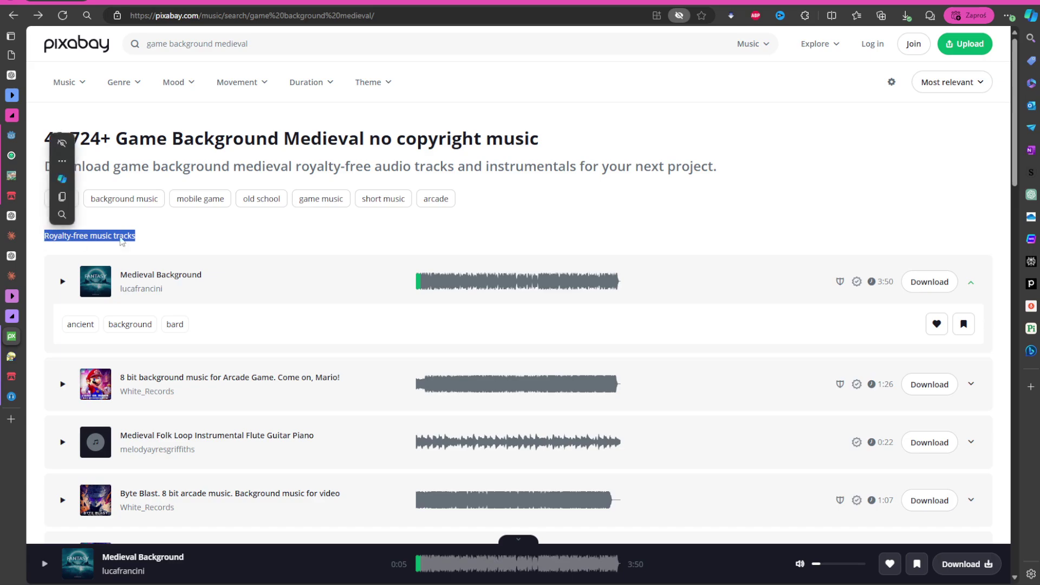
pyautogui.click(177, 240)
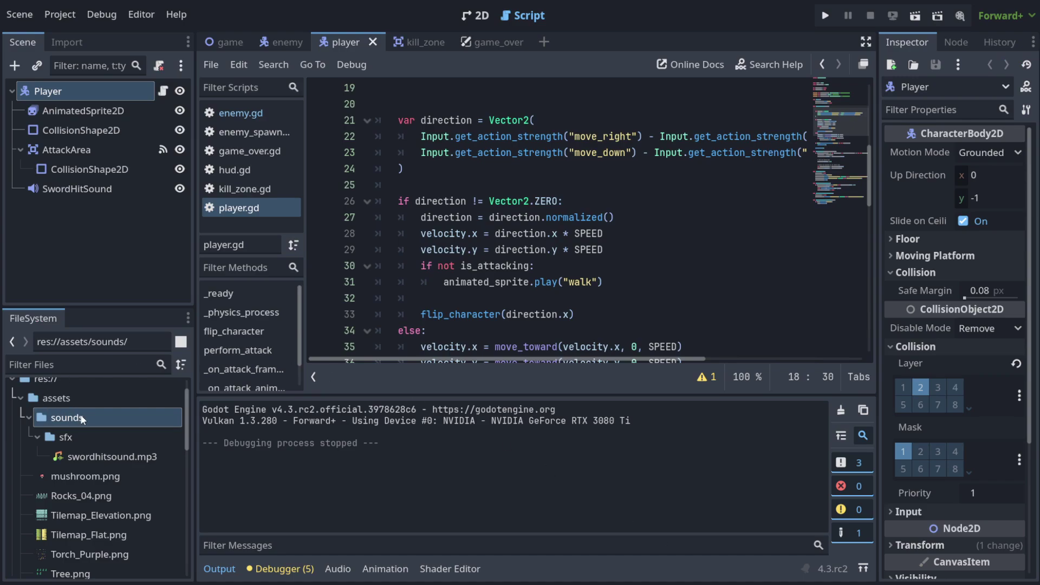
# Step: Create a 'musics' folder under assets/sounds and select the medieval background mp3 inside it
pyautogui.rightClick(82, 419)
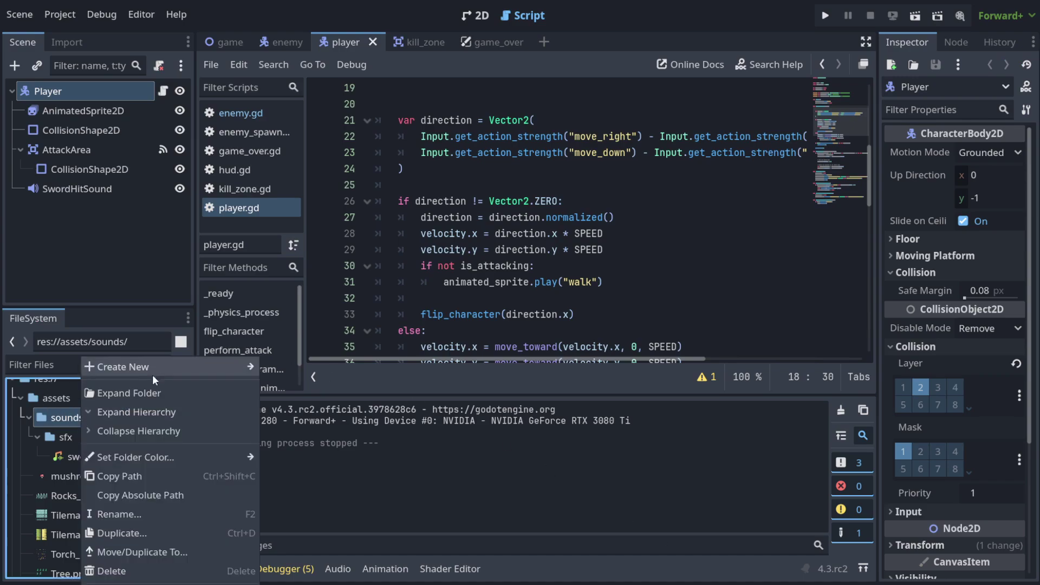
pyautogui.moveTo(152, 368)
pyautogui.click(291, 371)
pyautogui.write('musics')
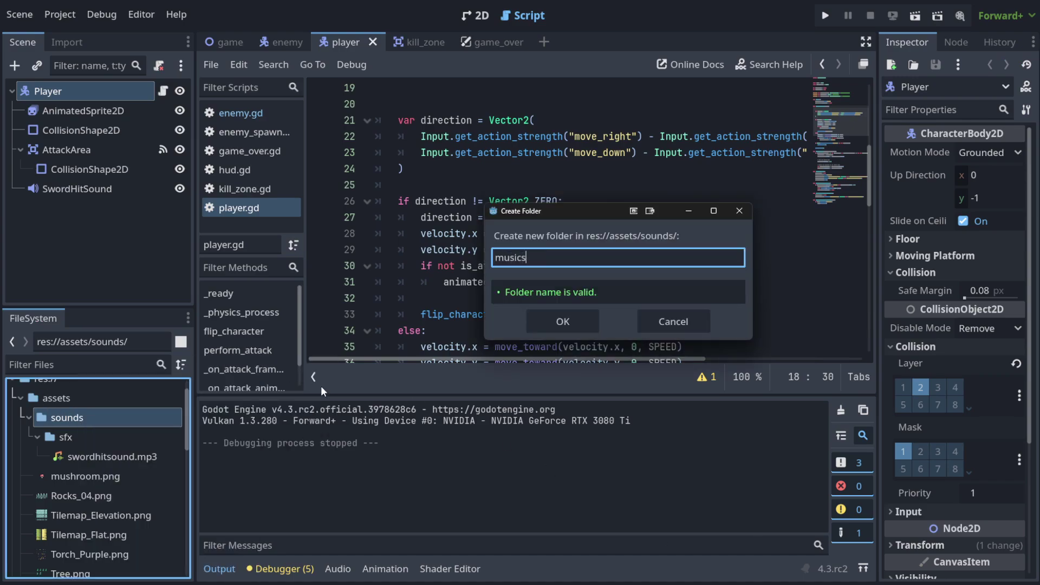
pyautogui.press('Return')
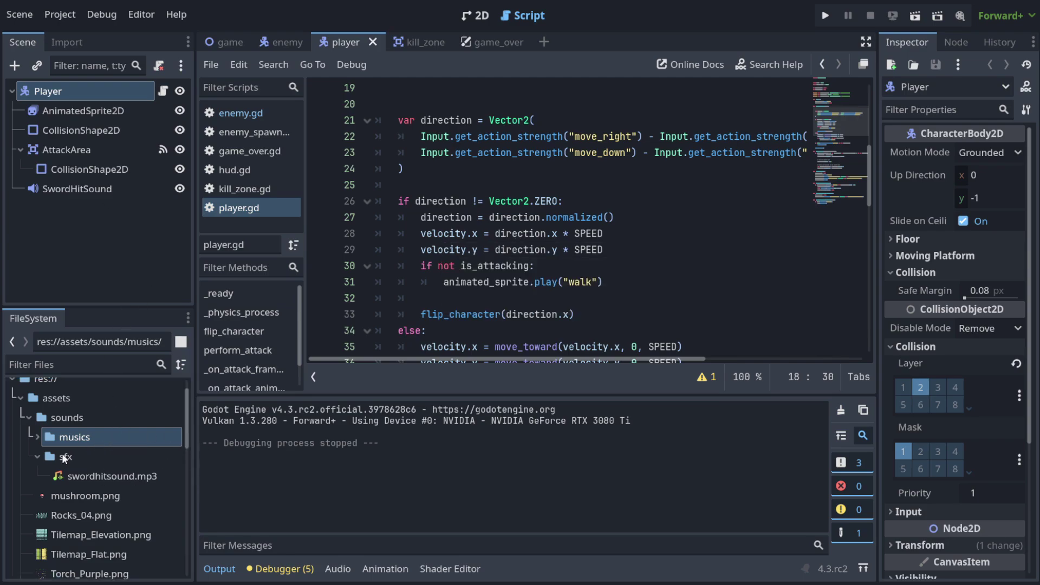
pyautogui.click(36, 437)
pyautogui.click(128, 461)
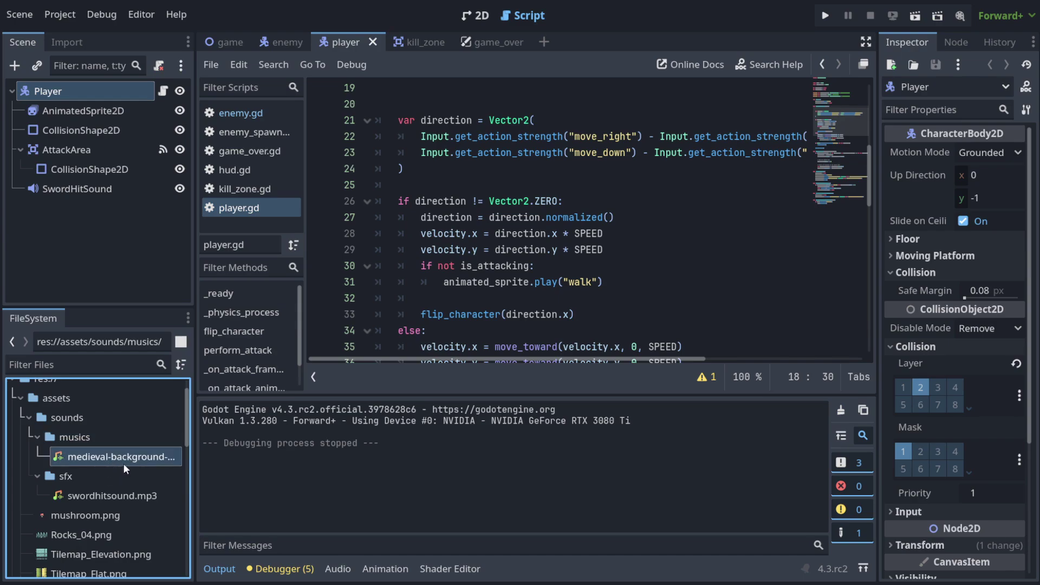
pyautogui.doubleClick(125, 458)
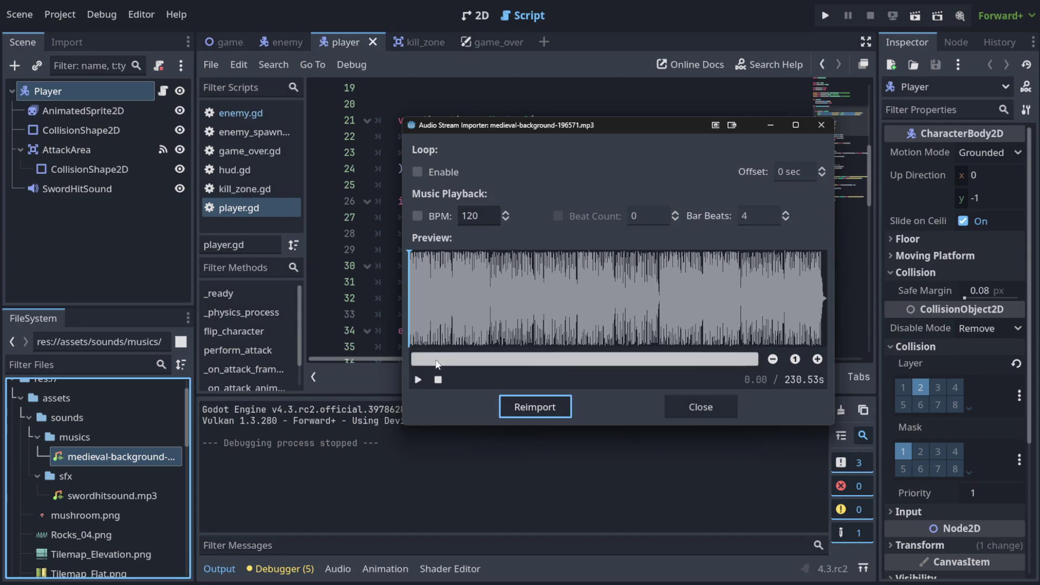
pyautogui.click(420, 380)
pyautogui.click(419, 379)
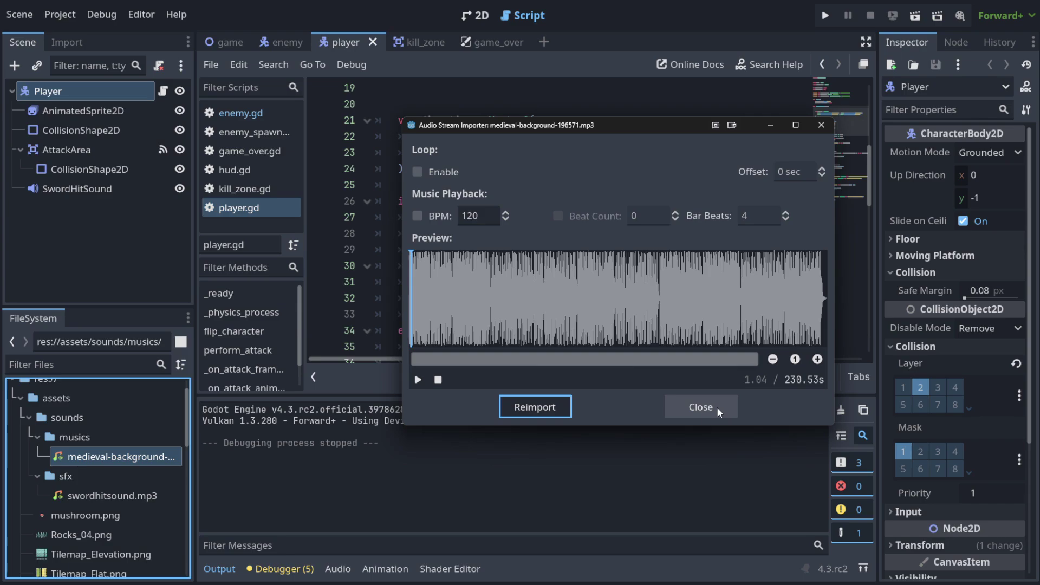
pyautogui.click(717, 407)
# Step: Drag the medieval mp3 onto the Game node, creating a Medieval-background-196571 AudioStreamPlayer
pyautogui.click(111, 238)
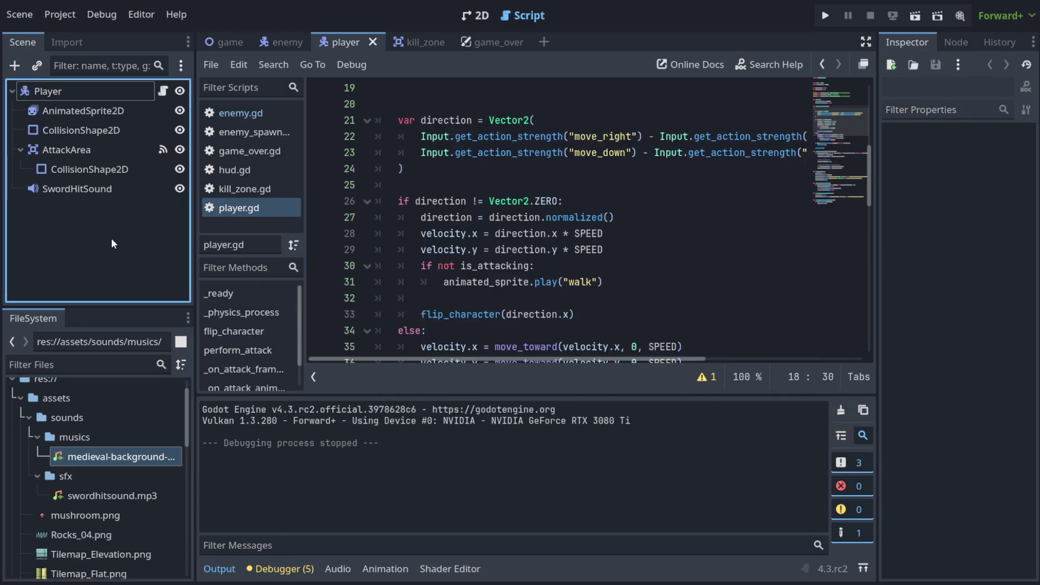
pyautogui.hotkey('ctrl', 'a')
pyautogui.write('audi')
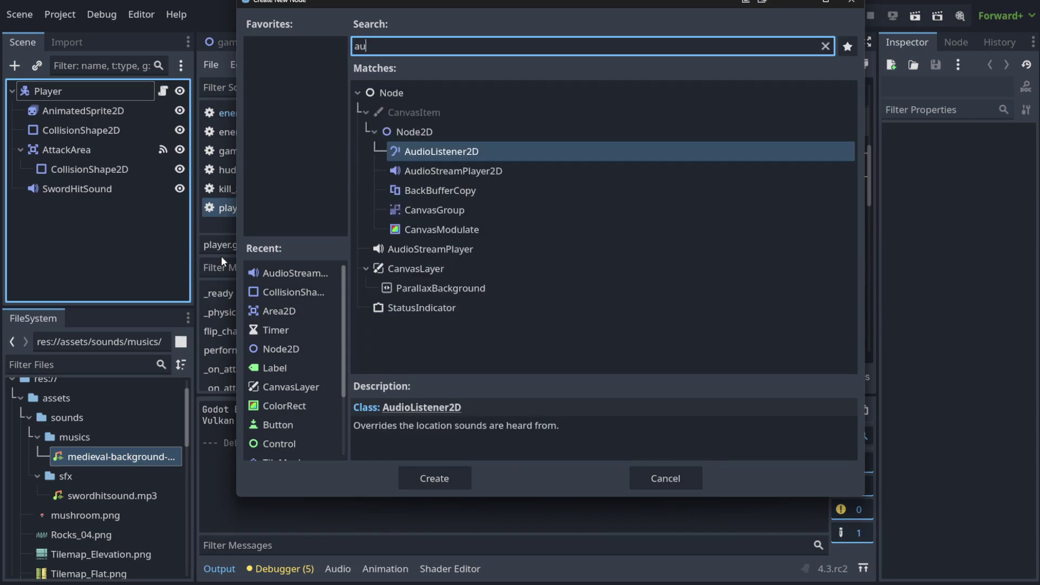
pyautogui.click(485, 189)
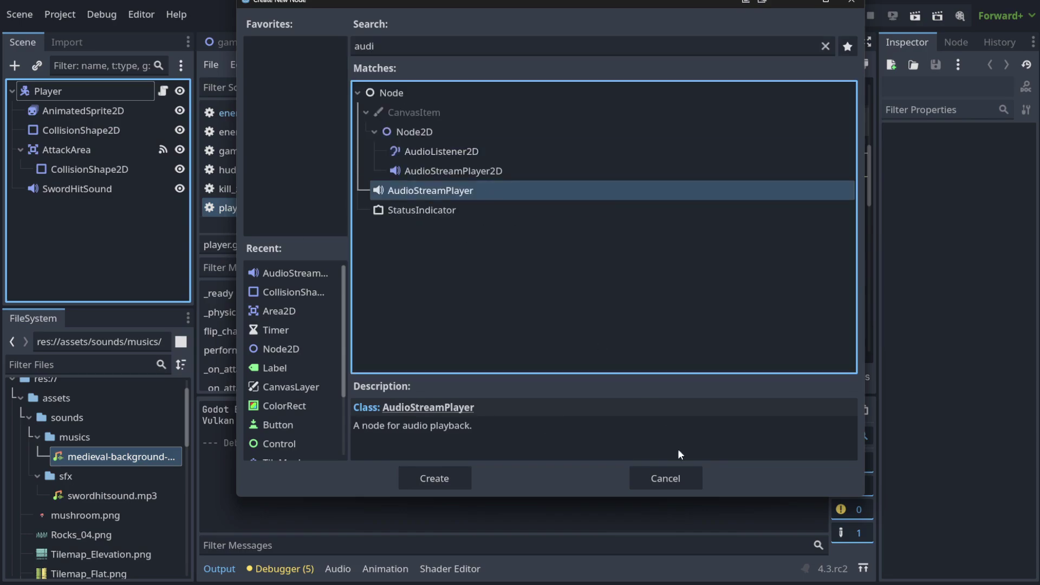
pyautogui.click(653, 478)
pyautogui.moveTo(114, 463); pyautogui.dragTo(228, 42)
pyautogui.moveTo(108, 492); pyautogui.dragTo(50, 93)
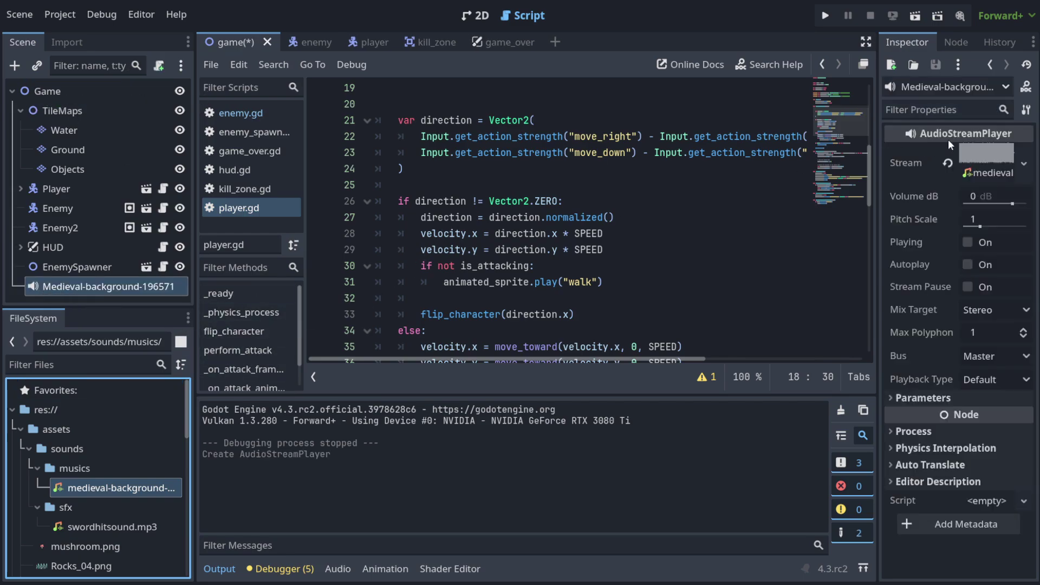
# Step: Rename the music player node to MedievalBackgroundMusic
pyautogui.doubleClick(140, 290)
pyautogui.write('Medi')
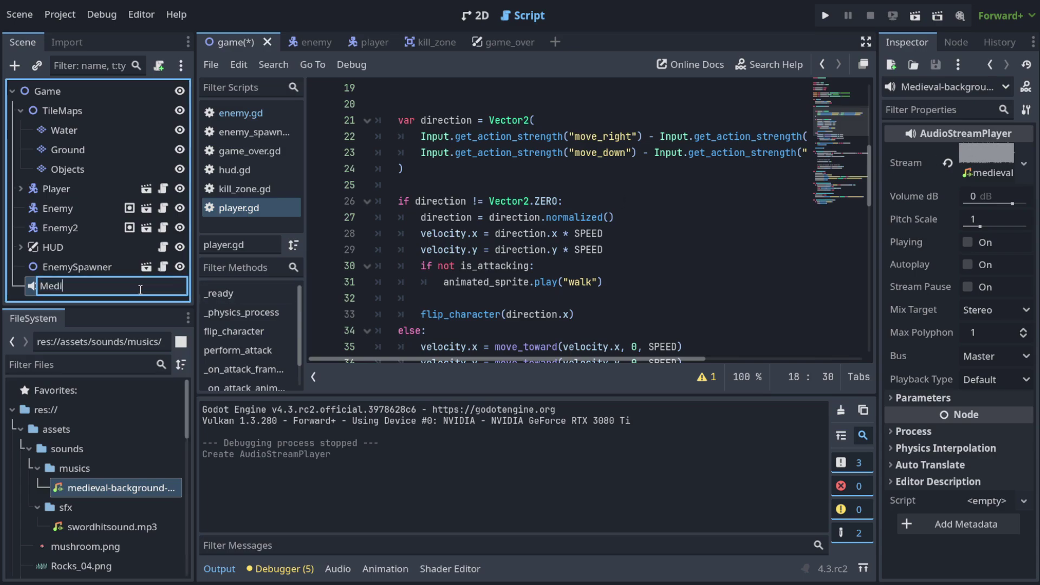
pyautogui.write('evalBackgroundMusic')
pyautogui.press('Return')
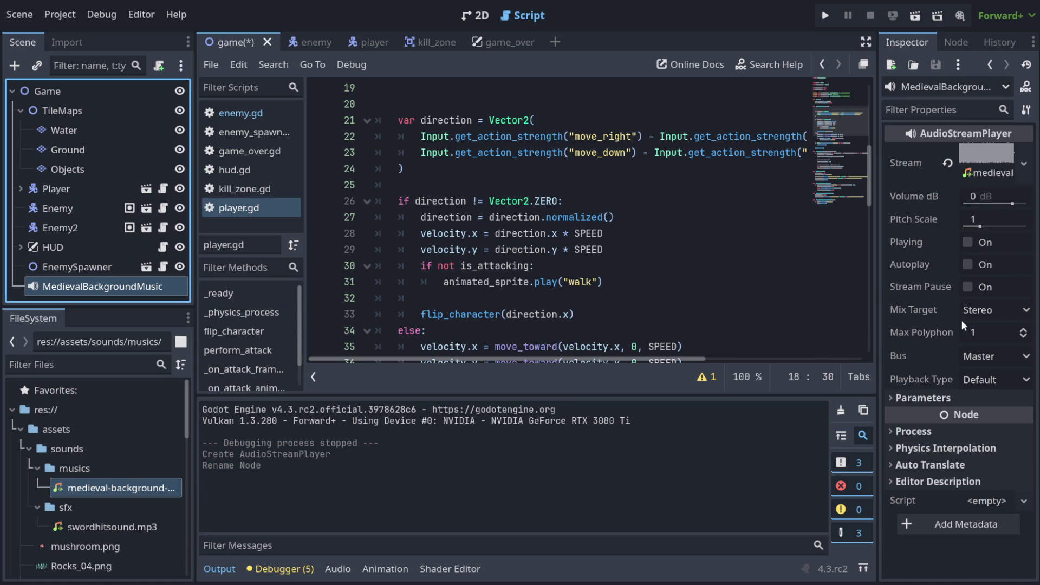
# Step: Turn on Autoplay for the music node and test-run the game briefly
pyautogui.click(968, 266)
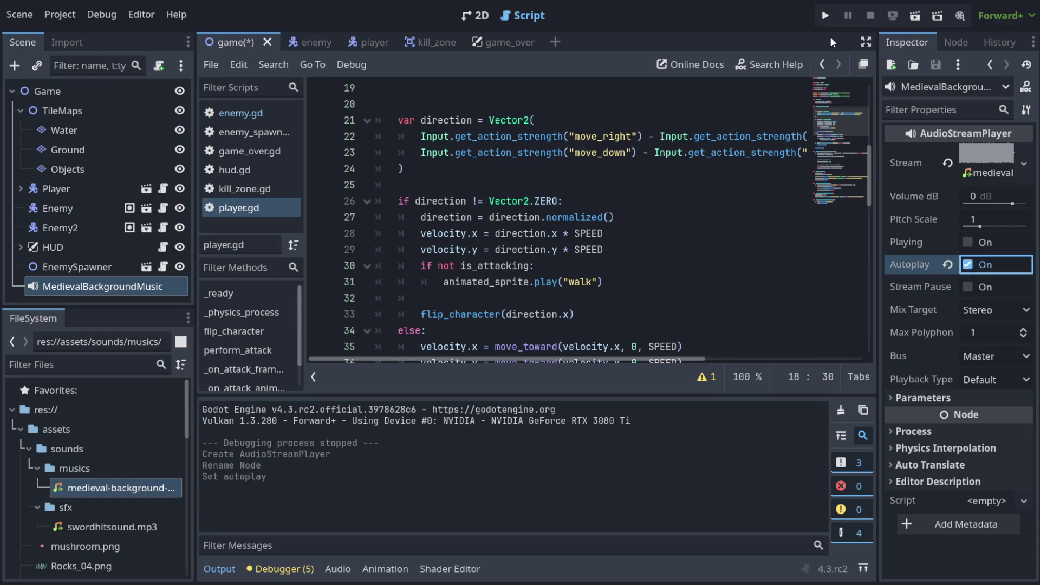
pyautogui.press('F5')
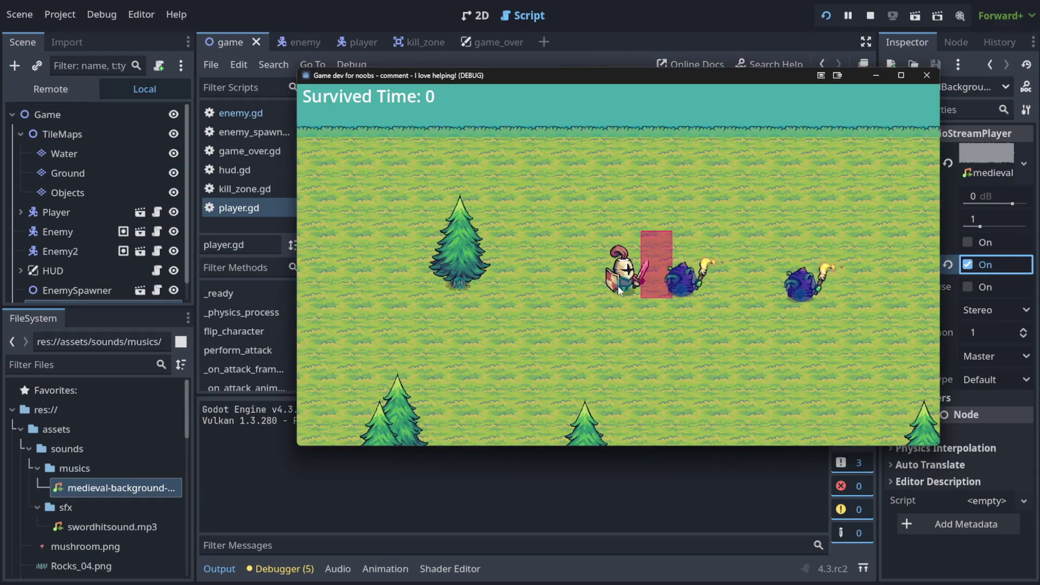
pyautogui.press('F8')
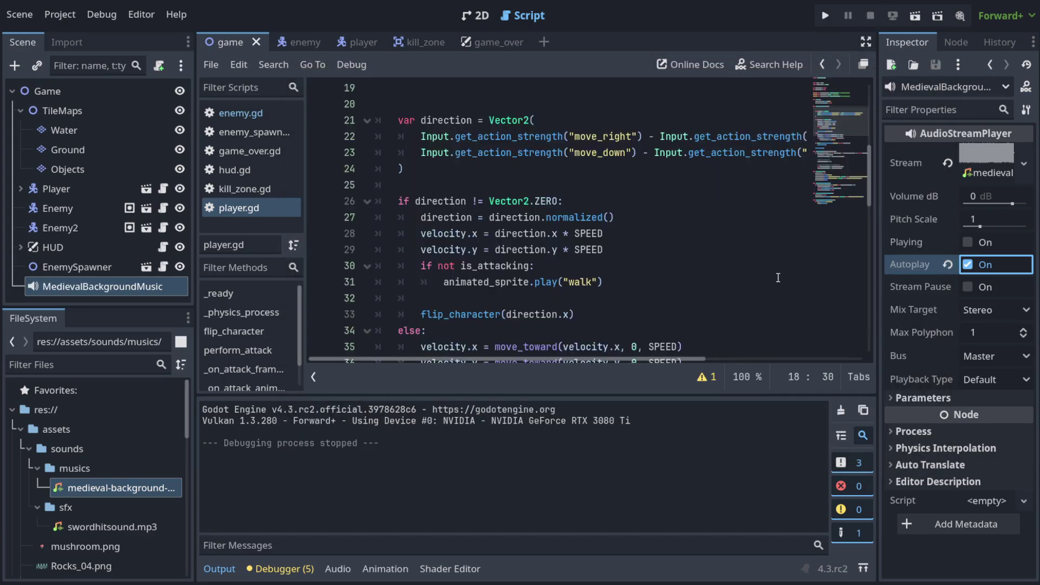
# Step: Lower the MedievalBackgroundMusic Volume dB to -16.566 and run the project
pyautogui.click(1011, 203)
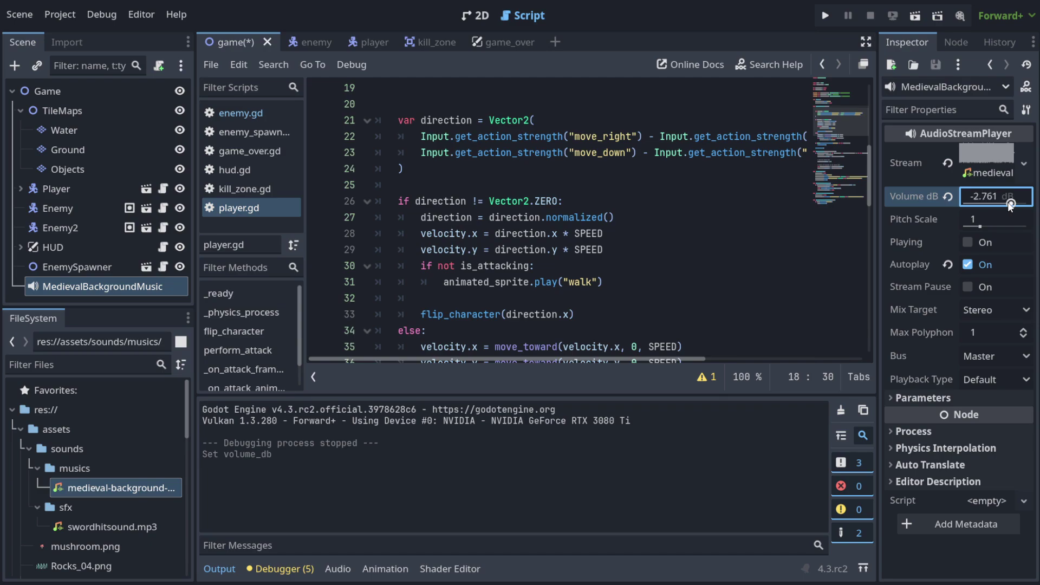
pyautogui.moveTo(1011, 204); pyautogui.dragTo(1002, 203)
pyautogui.click(825, 15)
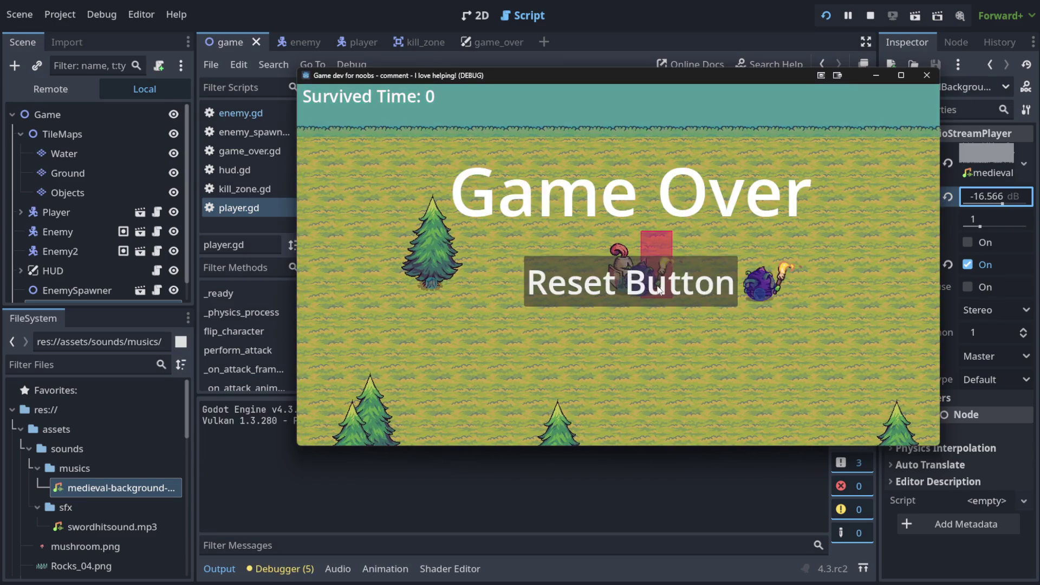
# Step: Play the game, restarting twice after dying, then stop it
pyautogui.click(658, 290)
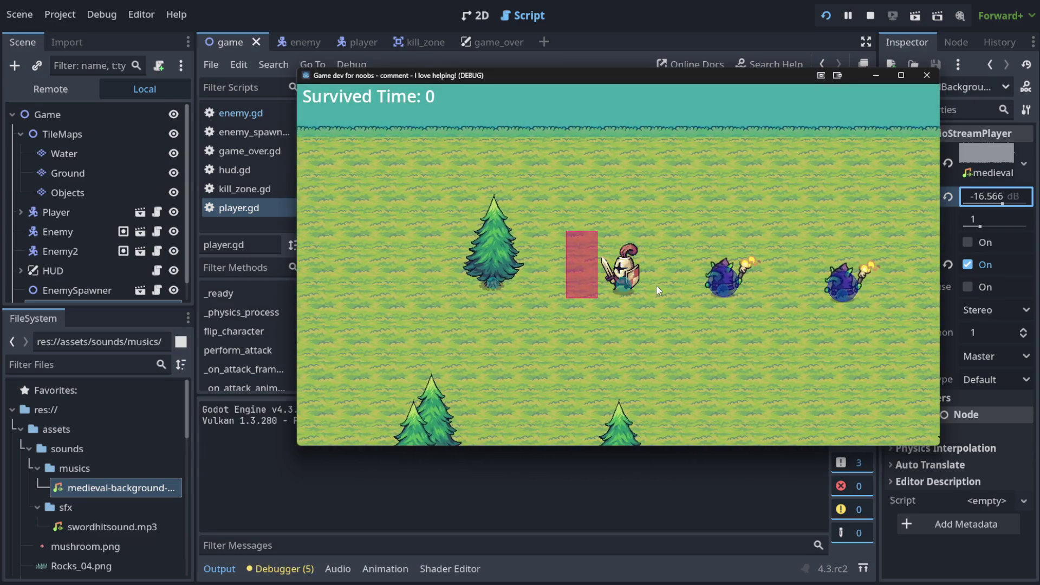
pyautogui.press('Right')
pyautogui.press('Down')
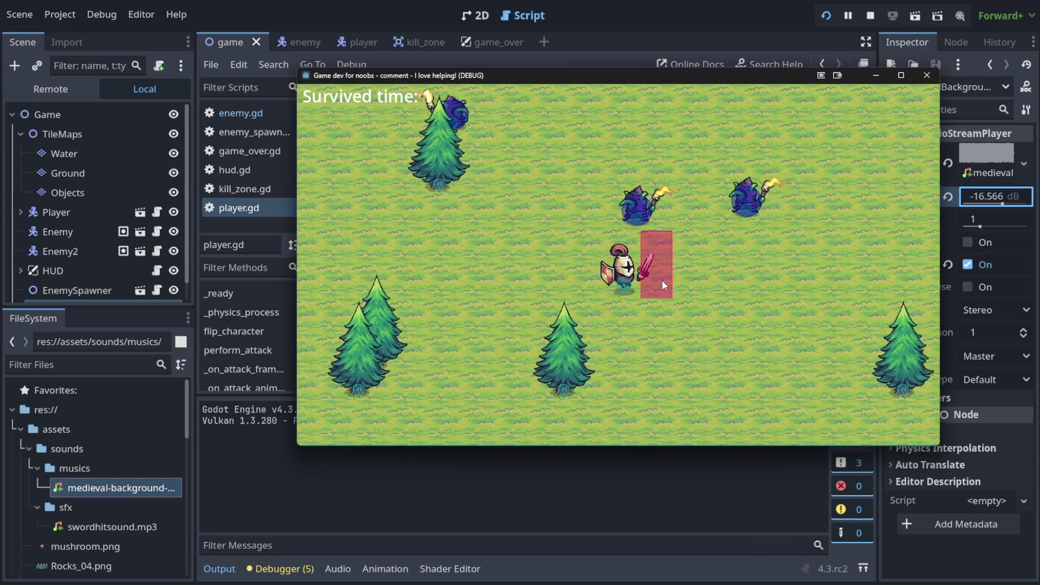
pyautogui.click(663, 286)
pyautogui.press('Left')
pyautogui.press('Right')
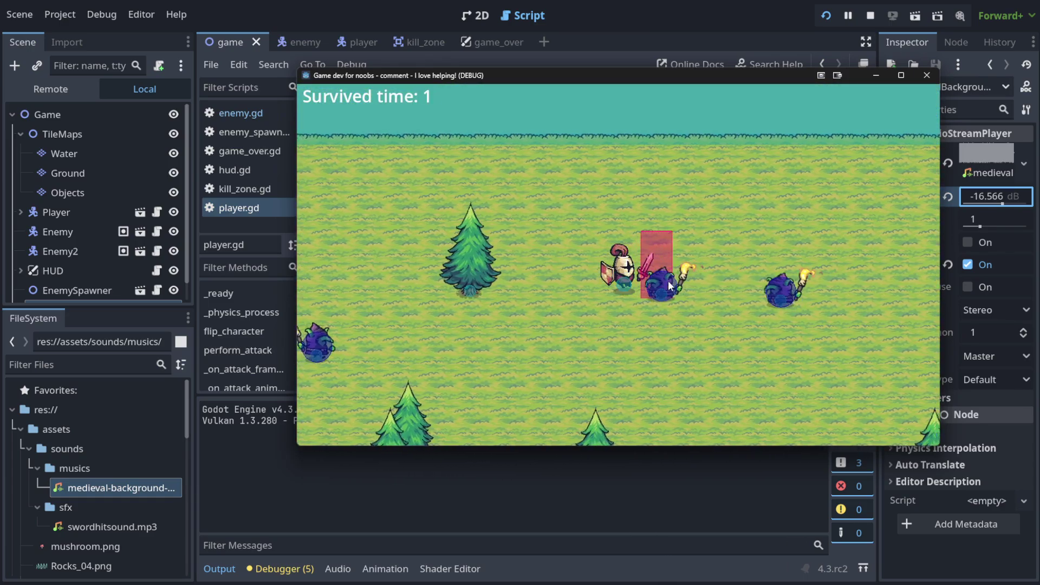
pyautogui.click(670, 286)
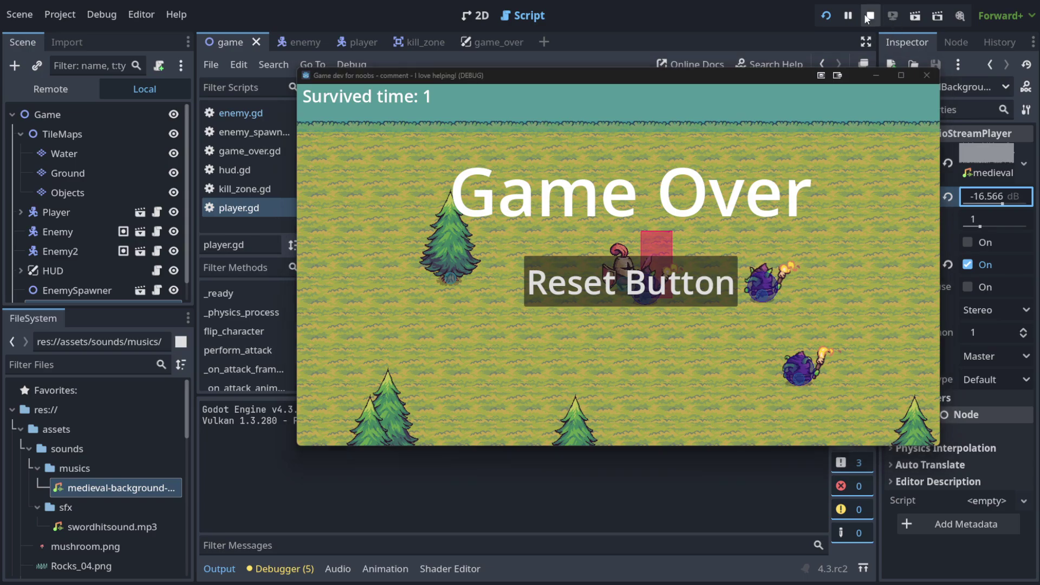
pyautogui.press('F8')
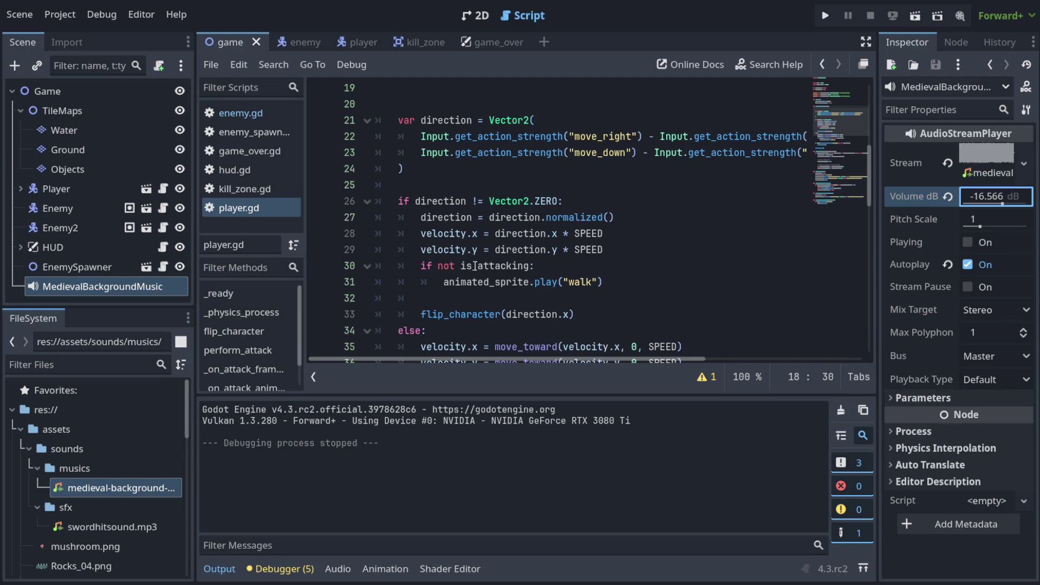
# Step: Set the MedievalBackgroundMusic node's Process Mode to Always in the Inspector
pyautogui.click(927, 432)
pyautogui.scroll(-2, 954, 428)
pyautogui.click(996, 410)
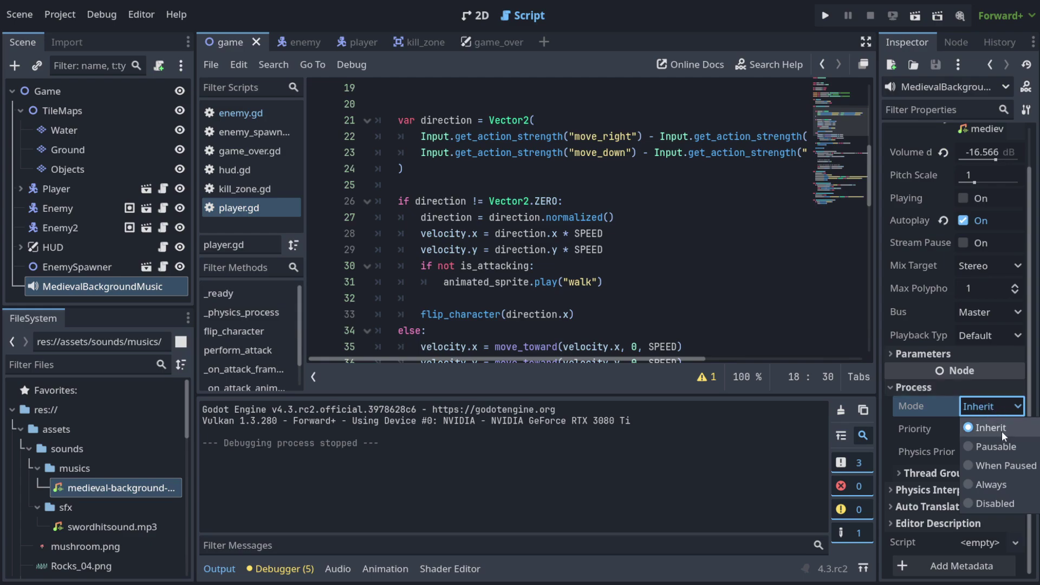
pyautogui.click(109, 287)
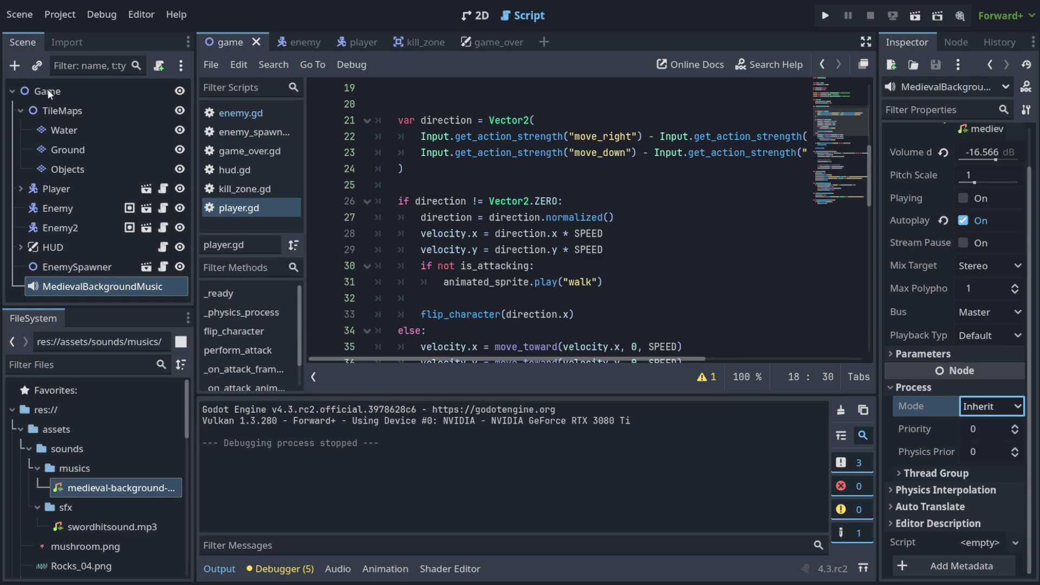
pyautogui.click(47, 93)
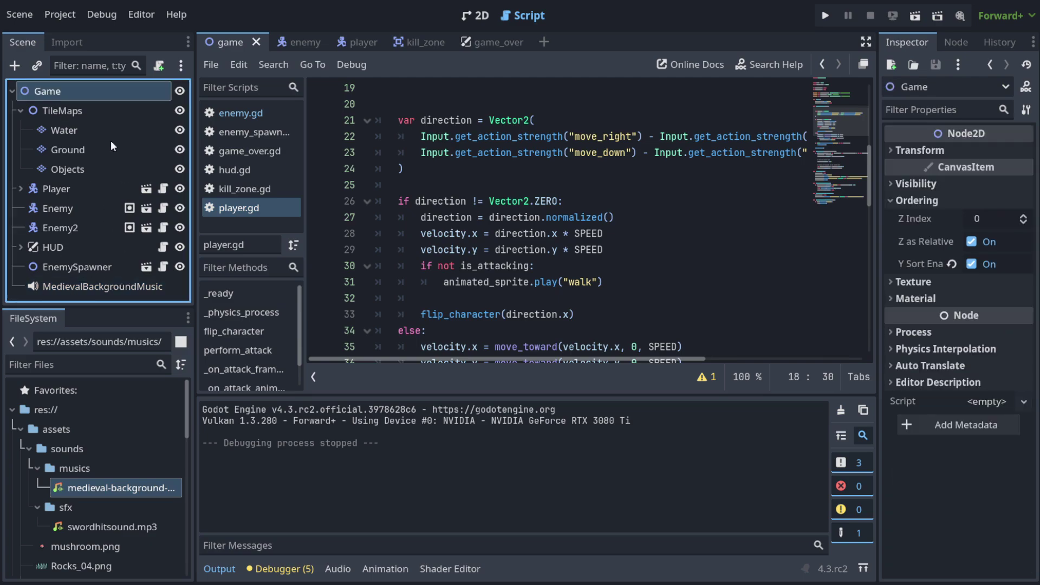
pyautogui.click(108, 287)
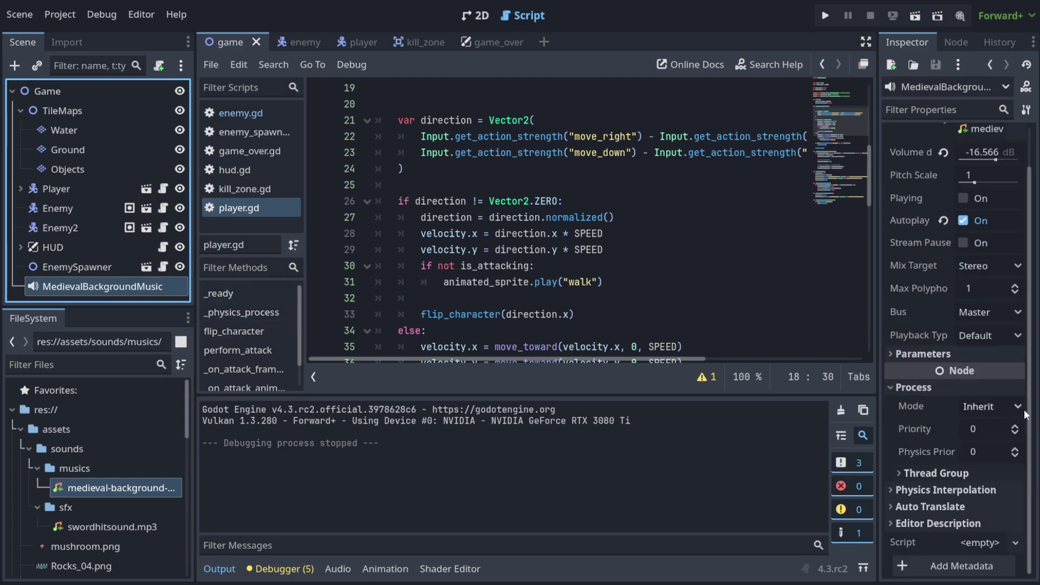
pyautogui.click(1003, 408)
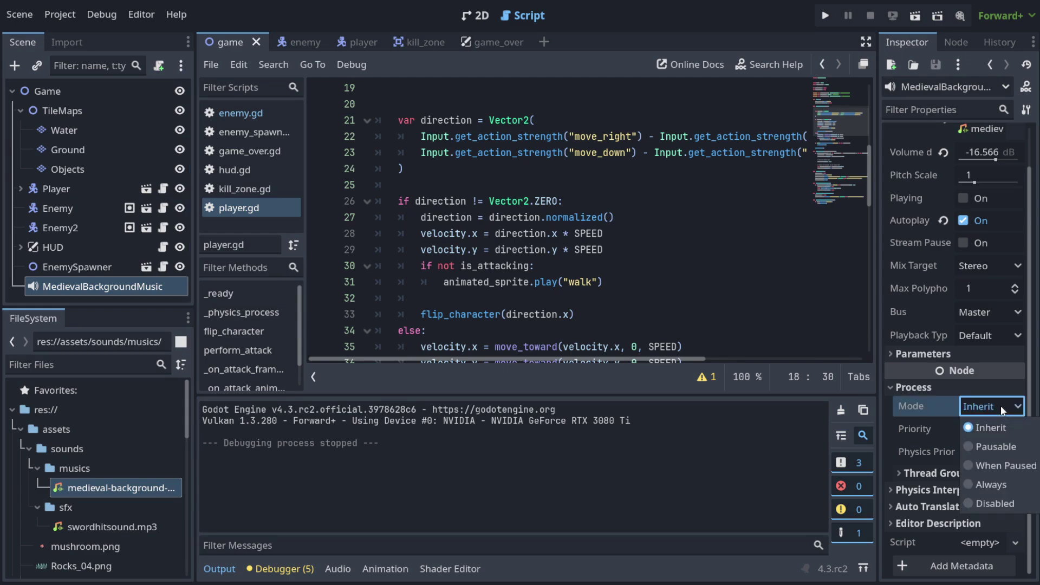
pyautogui.click(1003, 410)
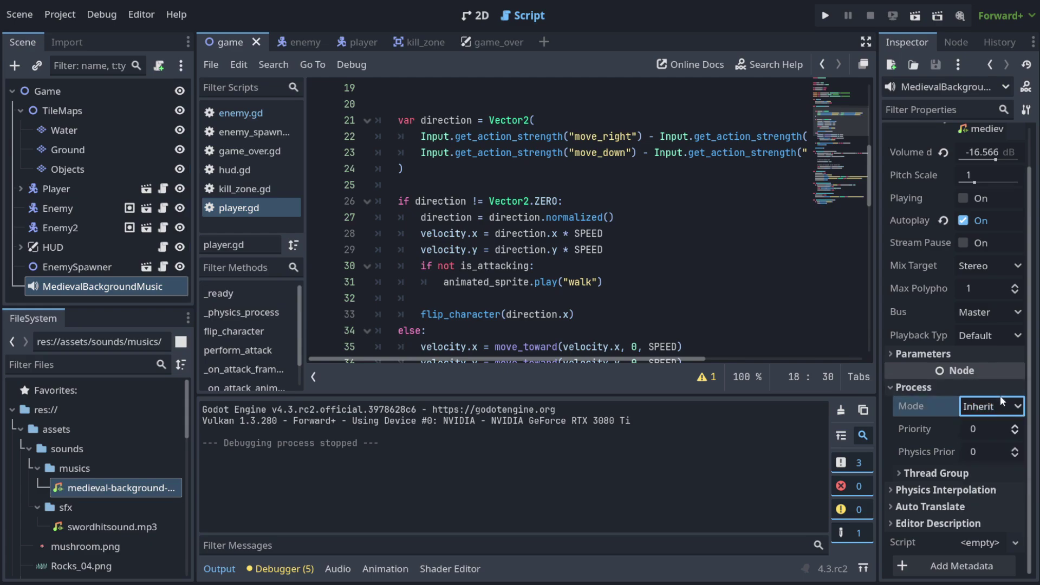
pyautogui.click(1005, 406)
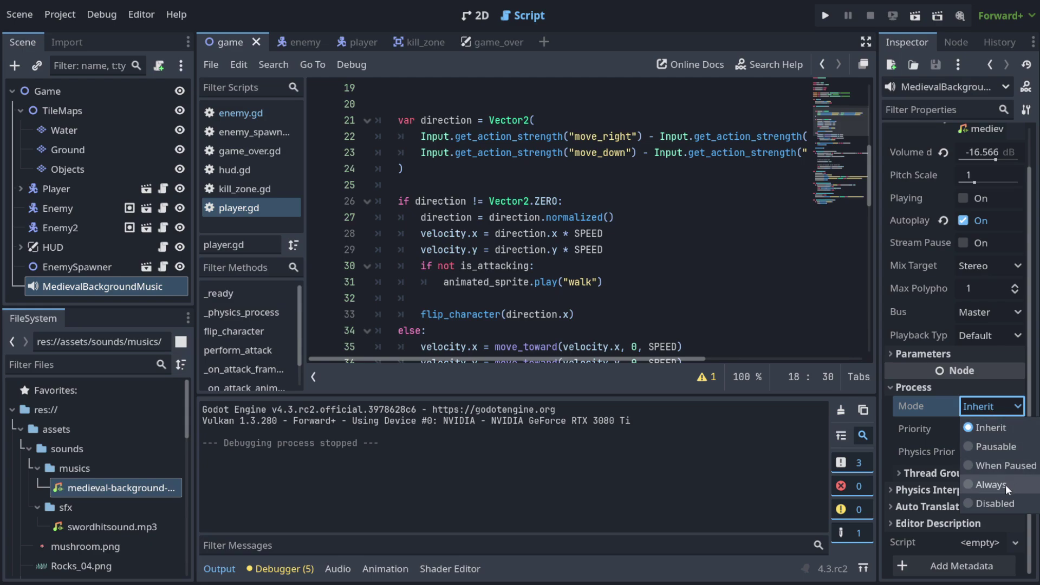
pyautogui.click(992, 484)
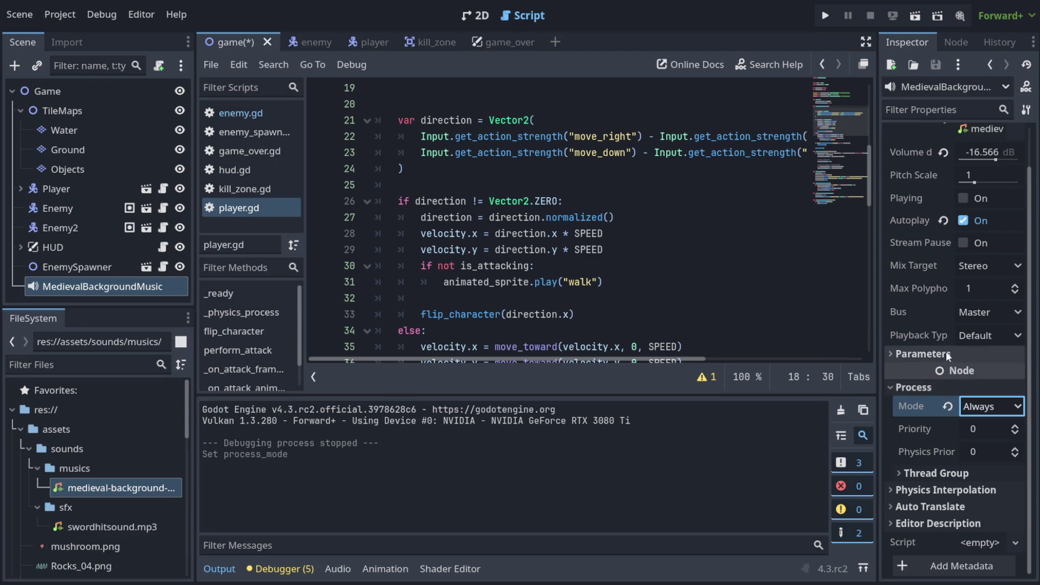
# Step: Run the project, reset twice from Game Over, stop it, and reselect the music node
pyautogui.click(825, 15)
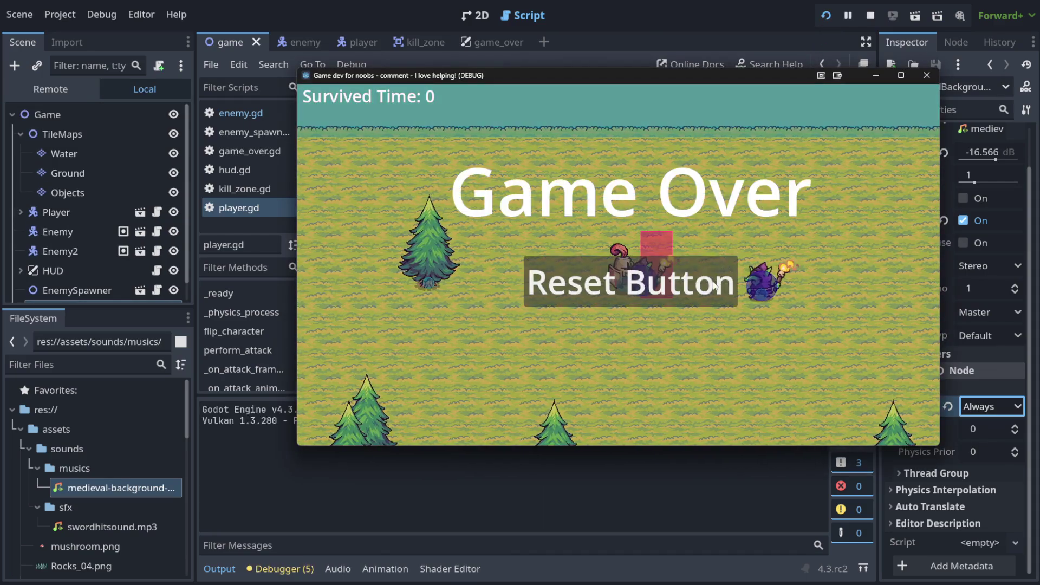
pyautogui.click(726, 280)
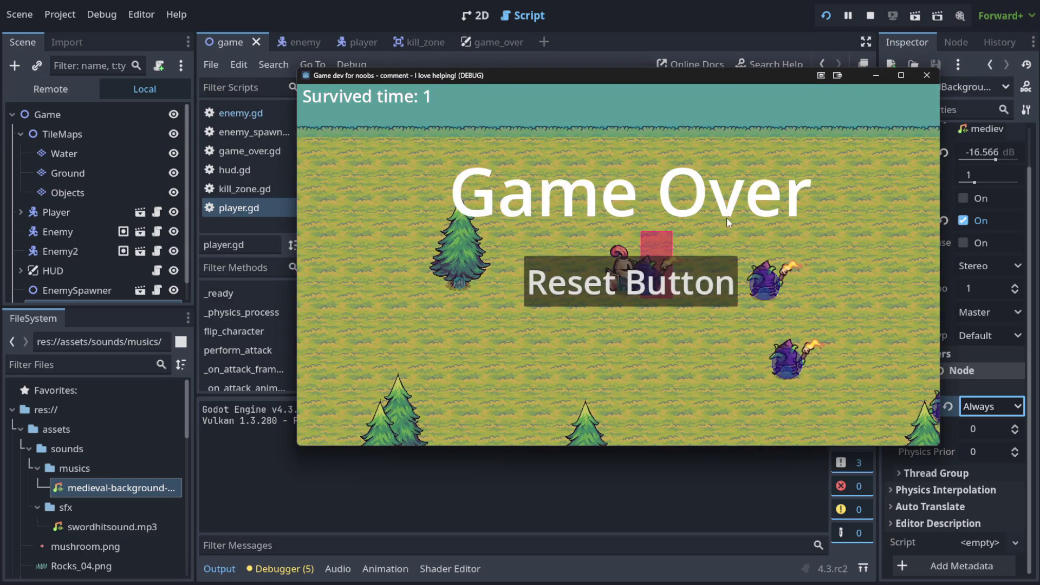
pyautogui.click(702, 287)
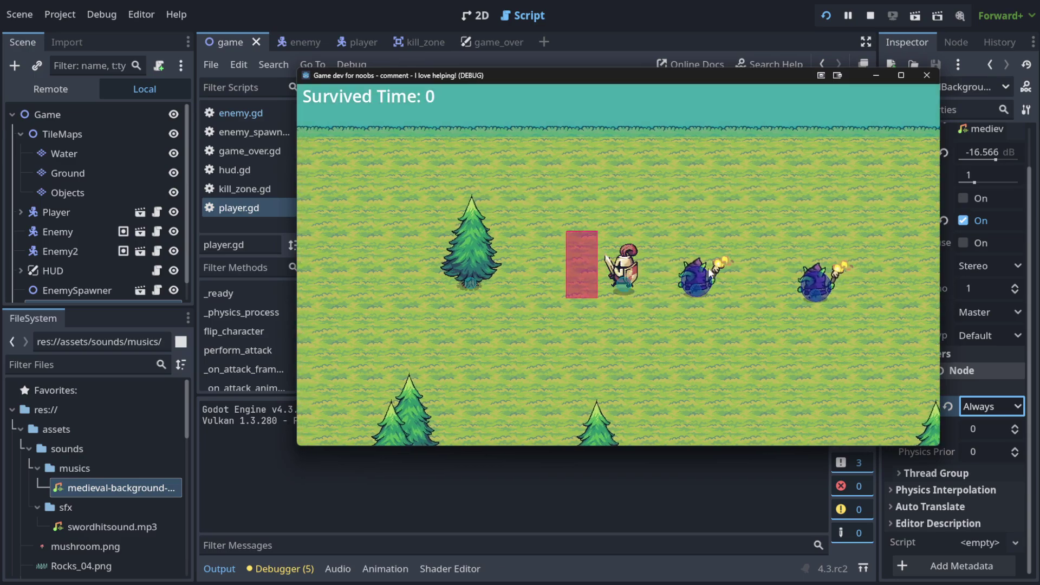
pyautogui.click(871, 15)
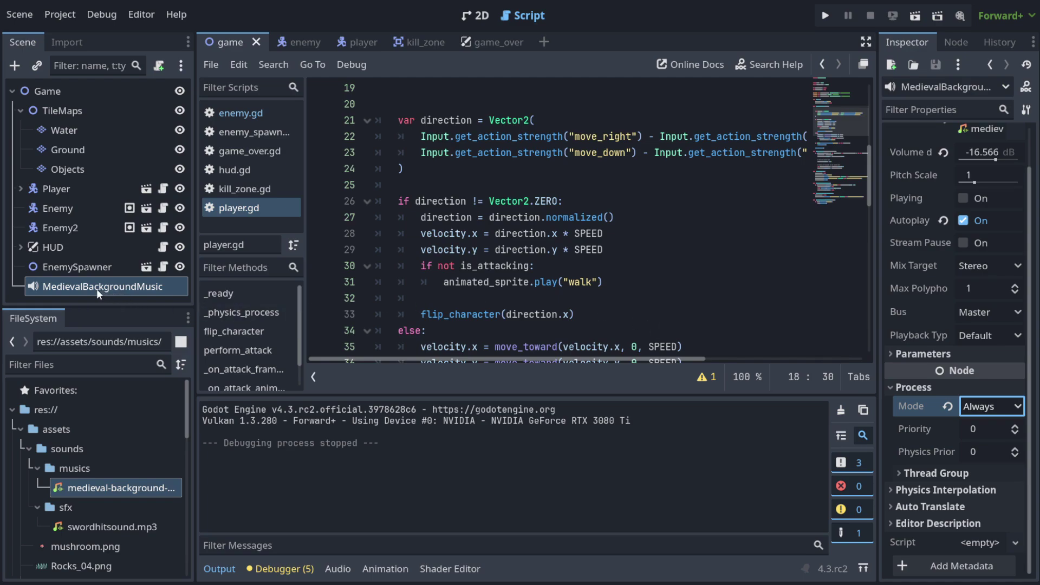
pyautogui.click(40, 290)
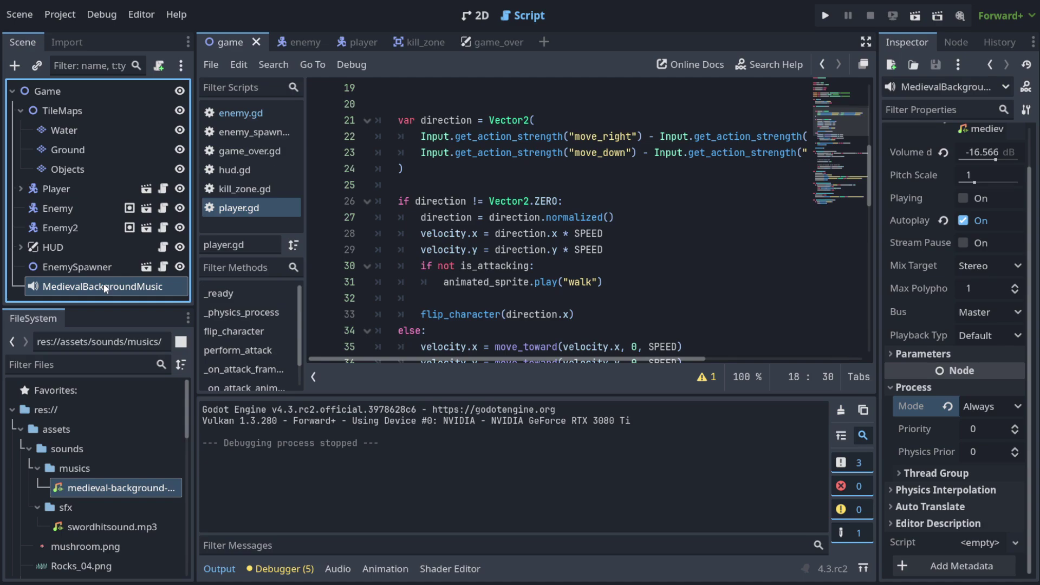
# Step: Save the music node as branch scene medieval_background_music.tscn in res://scenes
pyautogui.rightClick(53, 290)
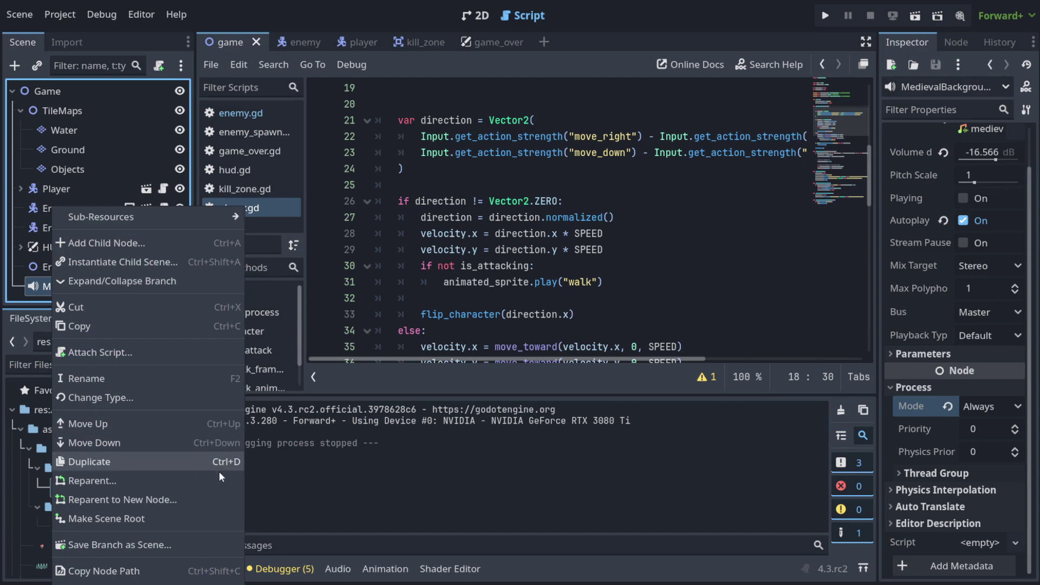
pyautogui.click(200, 545)
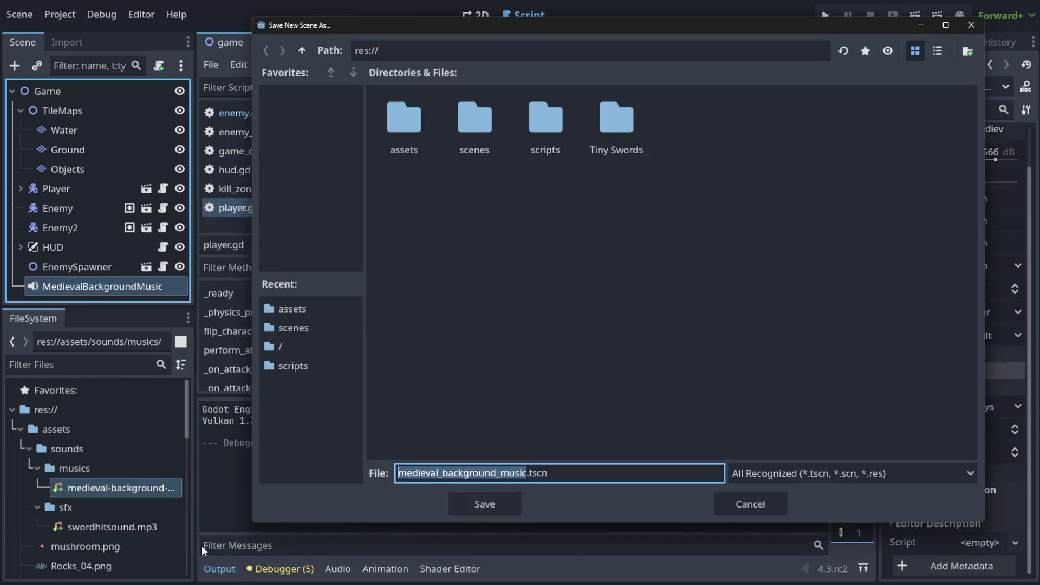
pyautogui.doubleClick(474, 122)
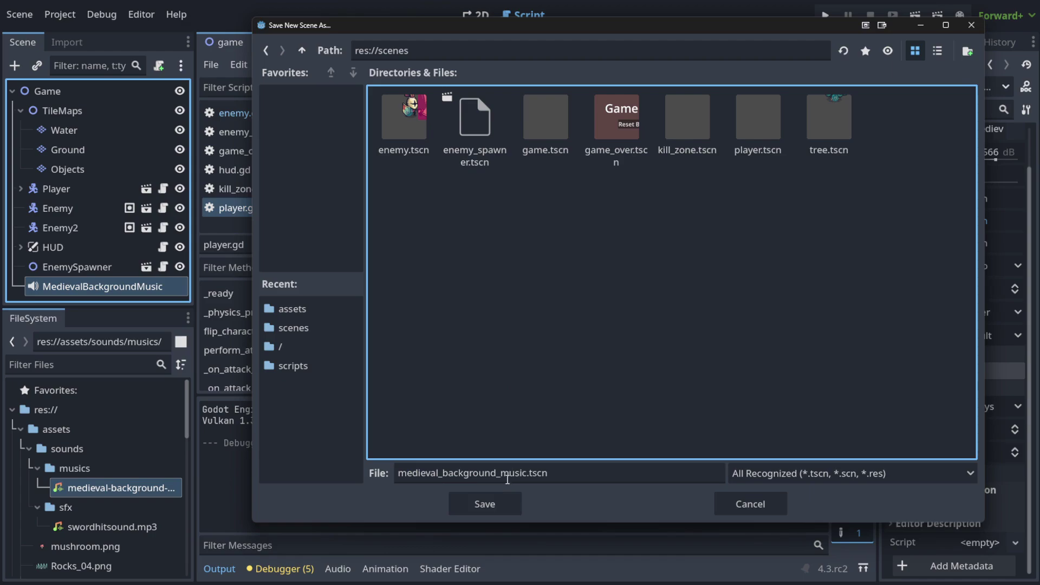
pyautogui.click(485, 504)
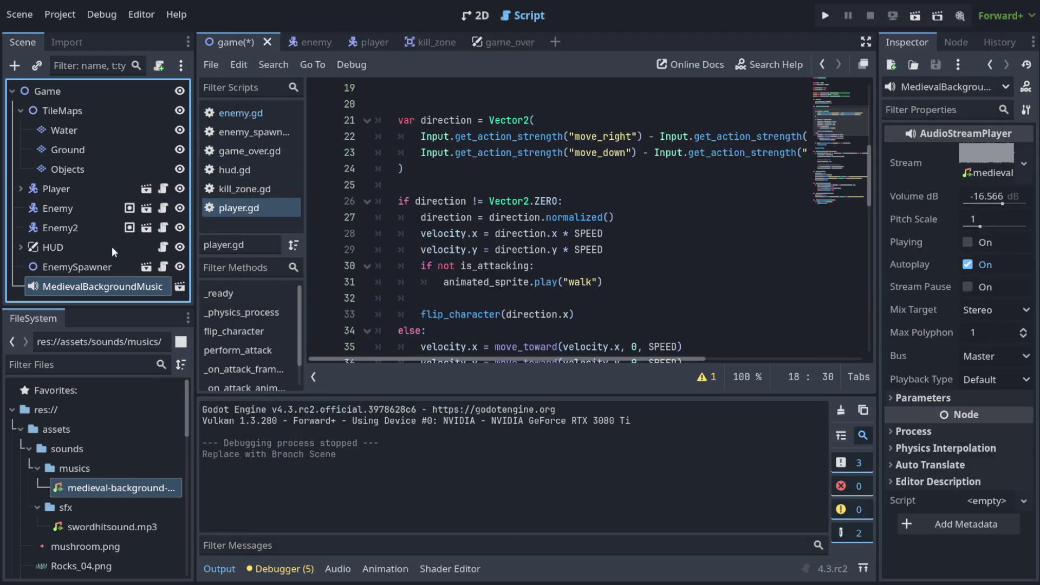
# Step: Delete the MedievalBackgroundMusic node from the Game scene and briefly run the project
pyautogui.doubleClick(106, 287)
pyautogui.press('BackSpace')
pyautogui.press('Return')
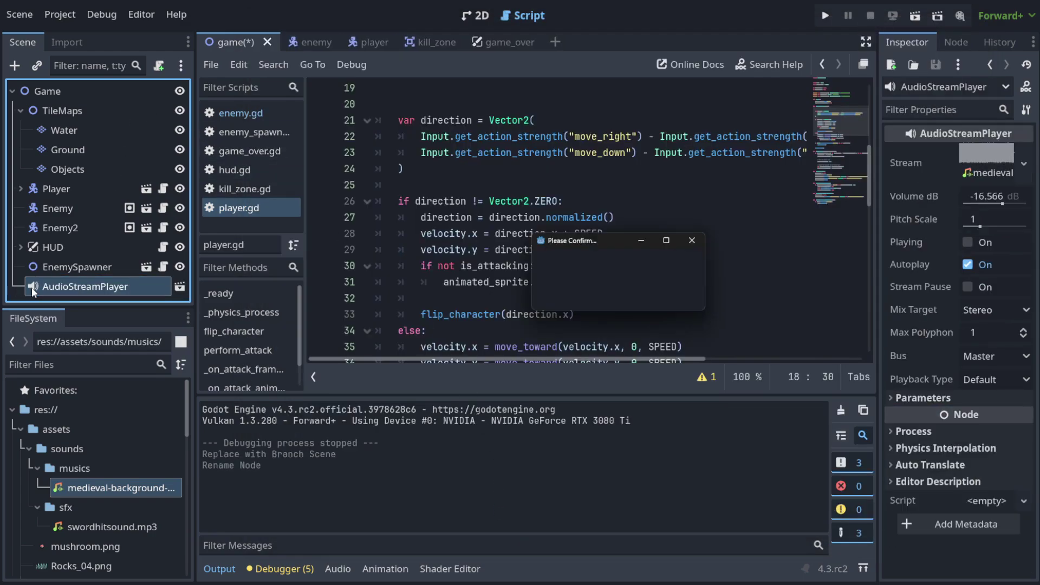
pyautogui.click(658, 293)
pyautogui.hotkey('ctrl', 'z')
pyautogui.doubleClick(79, 293)
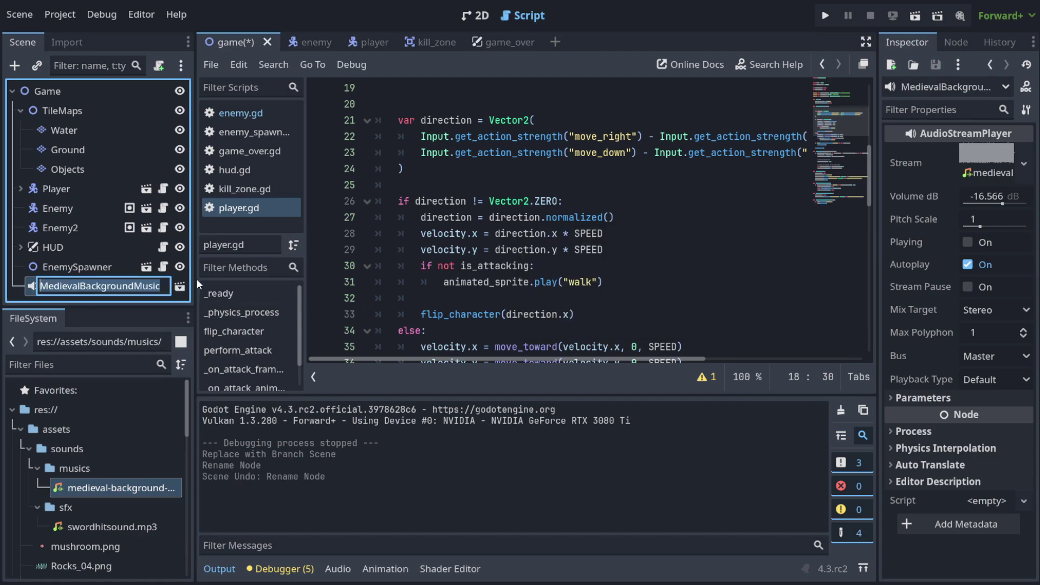
pyautogui.press('Escape')
pyautogui.press('Delete')
pyautogui.press('Return')
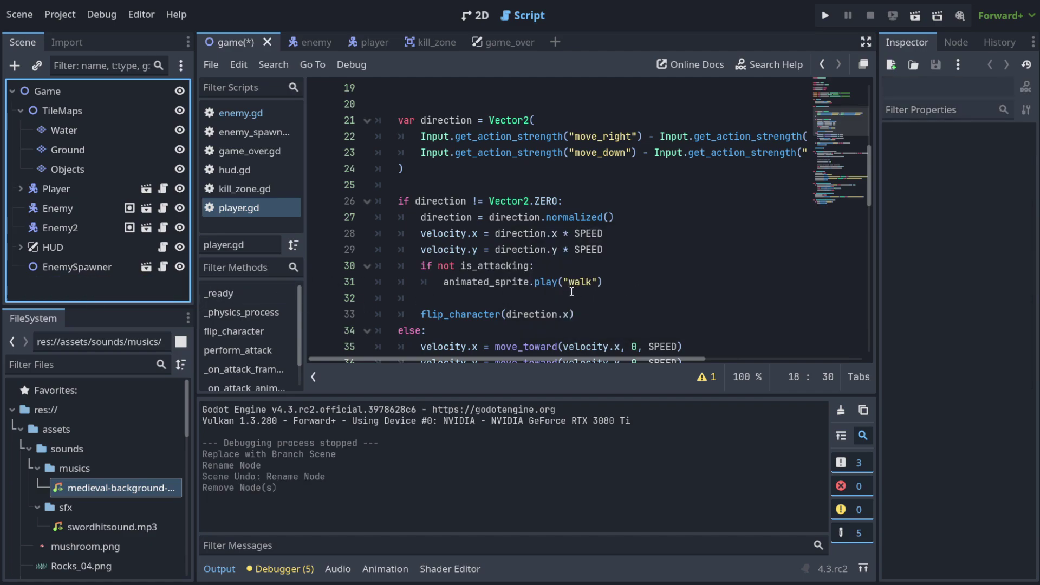
pyautogui.click(826, 15)
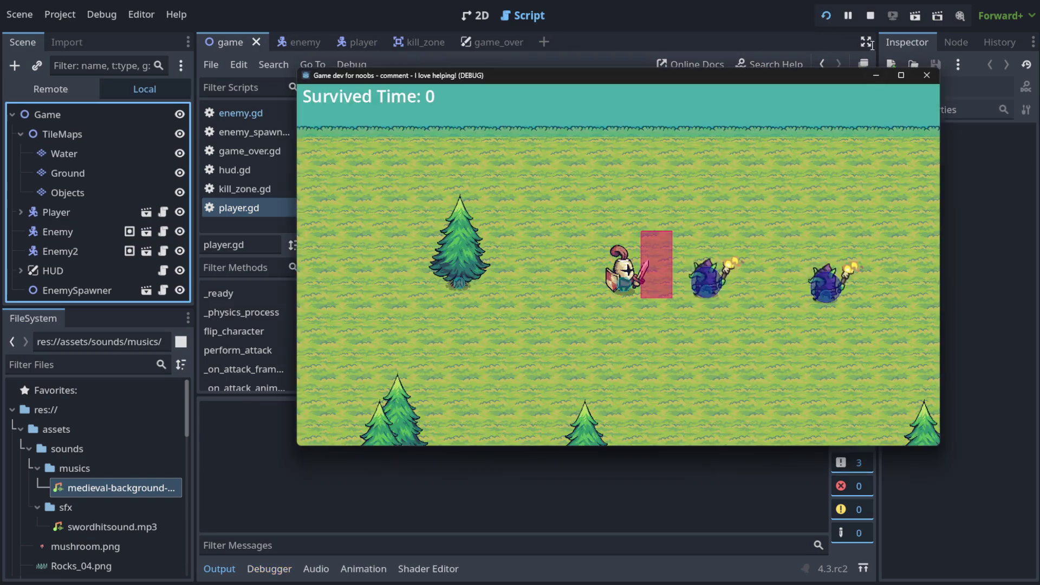
pyautogui.click(870, 16)
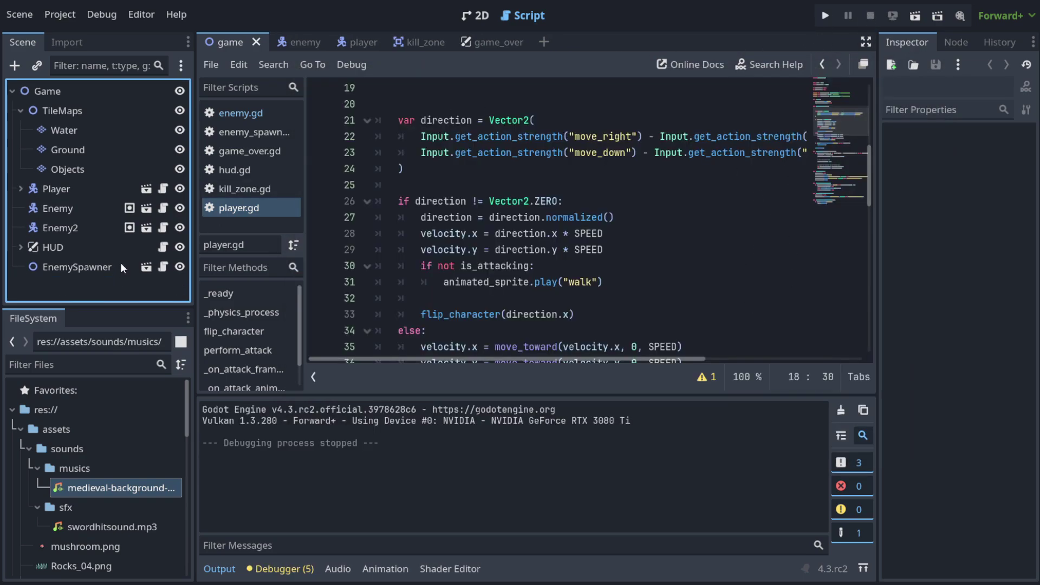
# Step: Register medieval_background_music.tscn as the MedievalBackgroundMusic autoload in Project Settings
pyautogui.click(60, 14)
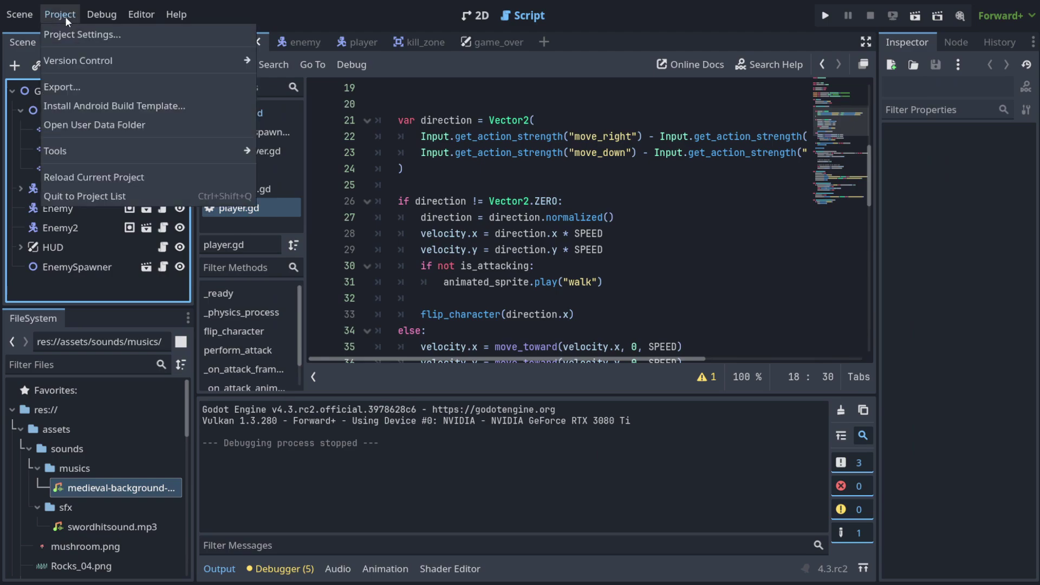
pyautogui.click(82, 35)
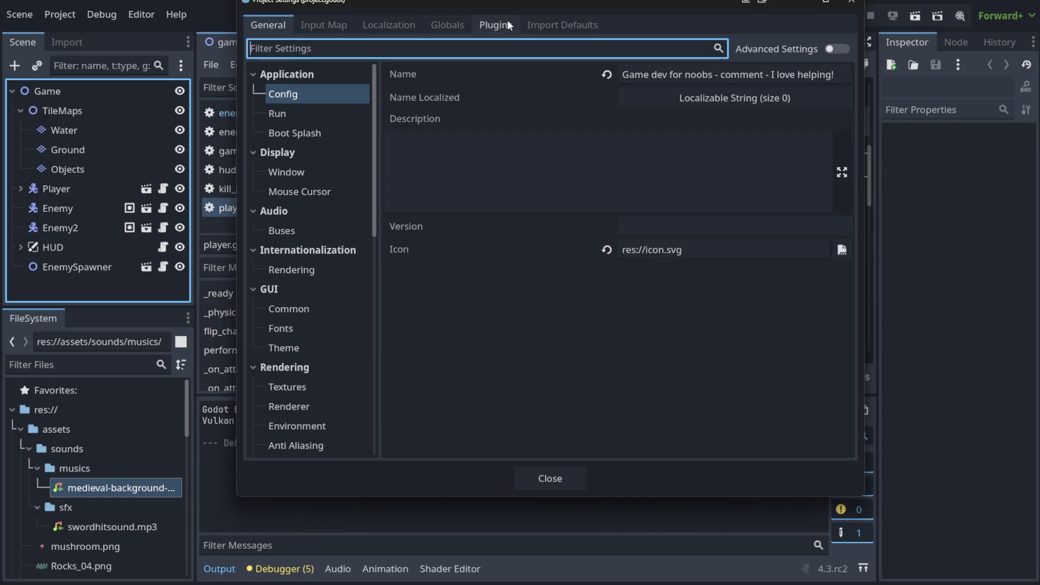
pyautogui.click(457, 26)
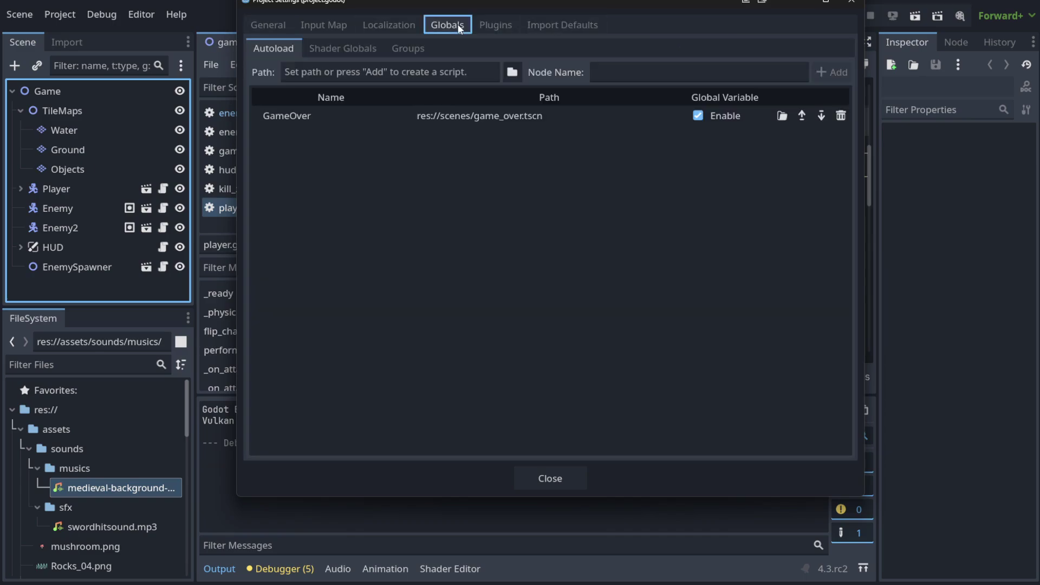
pyautogui.click(512, 73)
pyautogui.doubleClick(474, 127)
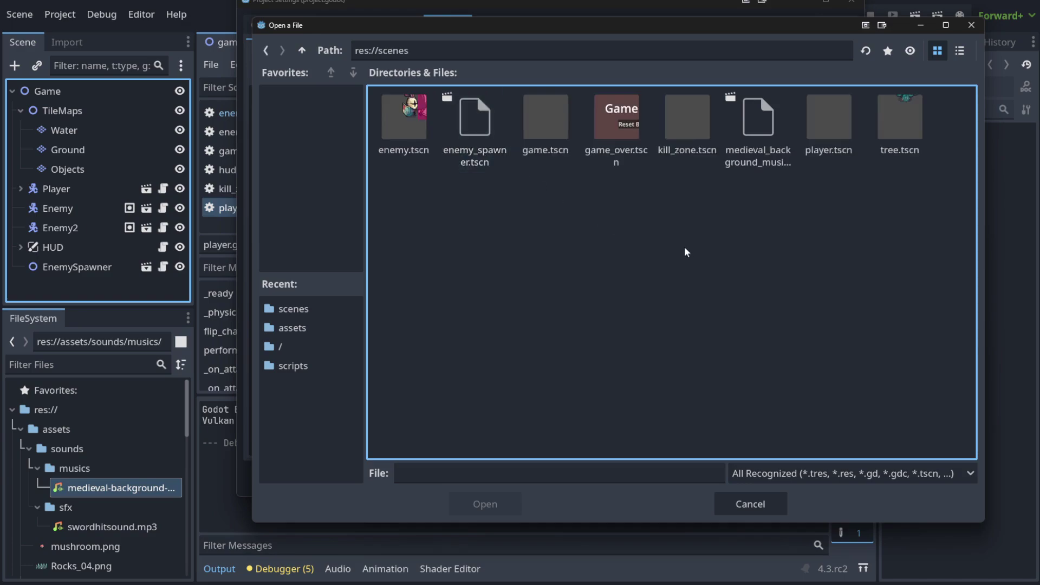
pyautogui.doubleClick(787, 158)
pyautogui.click(840, 73)
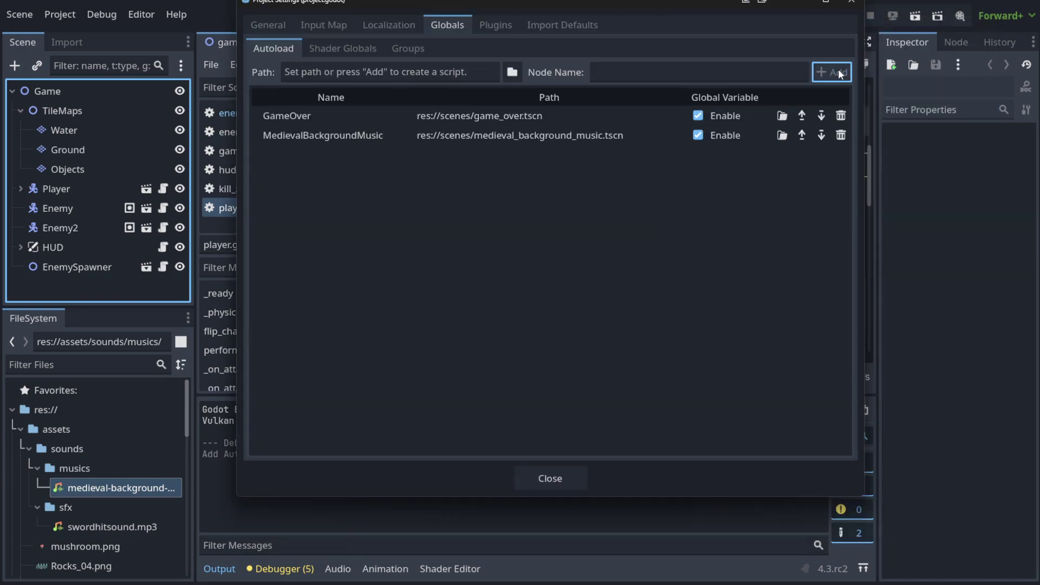
pyautogui.click(571, 479)
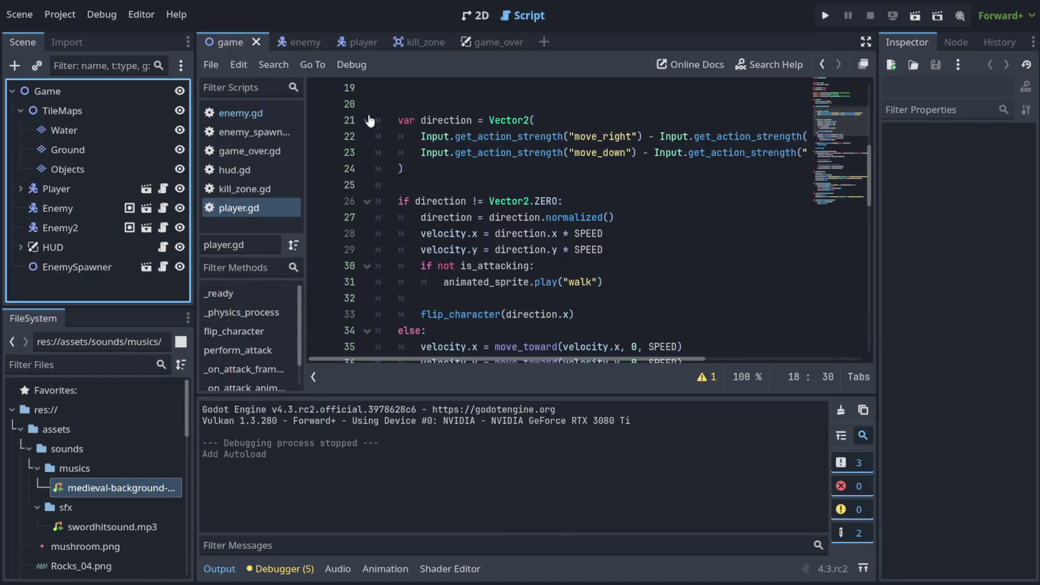
# Step: Open medieval_background_music.tscn and select its MedievalBackgroundMusic node
pyautogui.hotkey('ctrl', 'o')
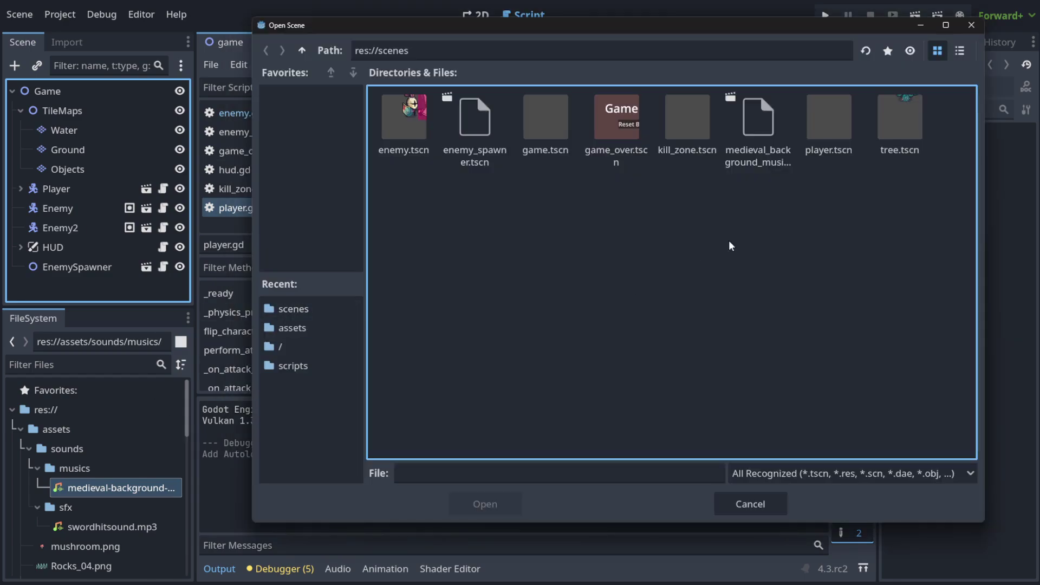
pyautogui.doubleClick(758, 120)
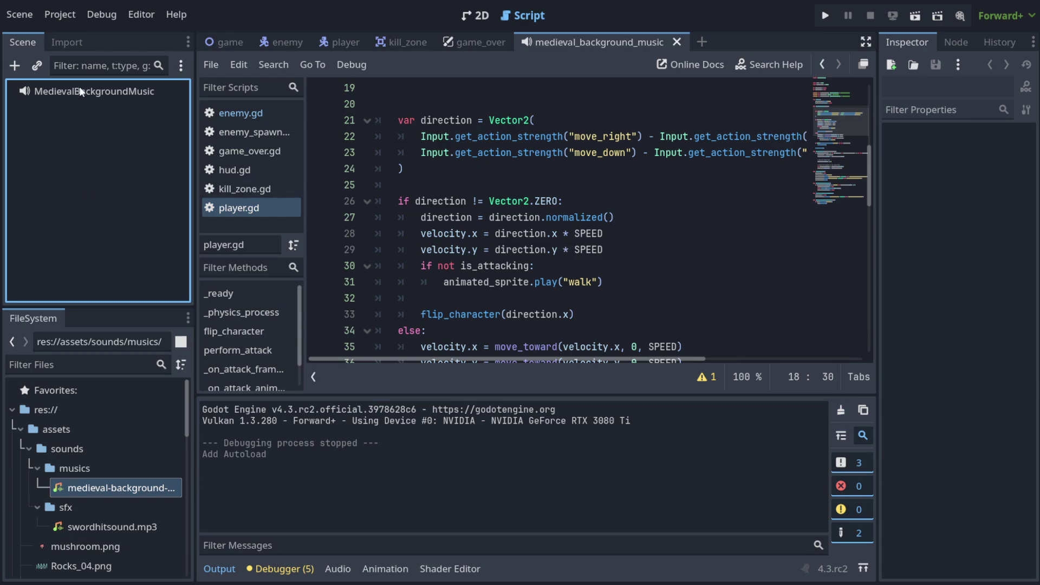
pyautogui.click(80, 92)
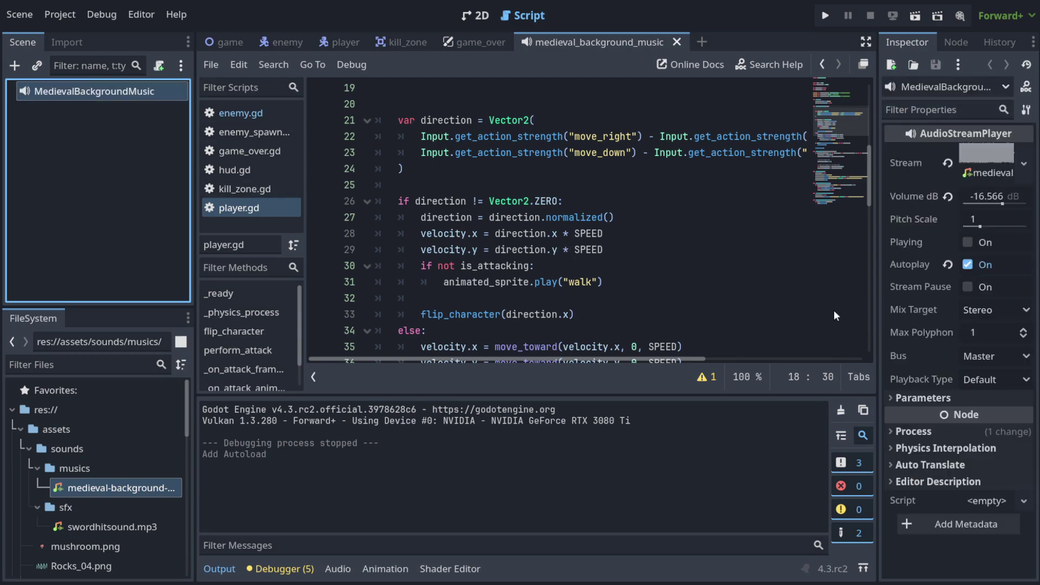
# Step: Return to the game scene and check the Autoload list in Project Settings
pyautogui.click(232, 42)
pyautogui.click(76, 17)
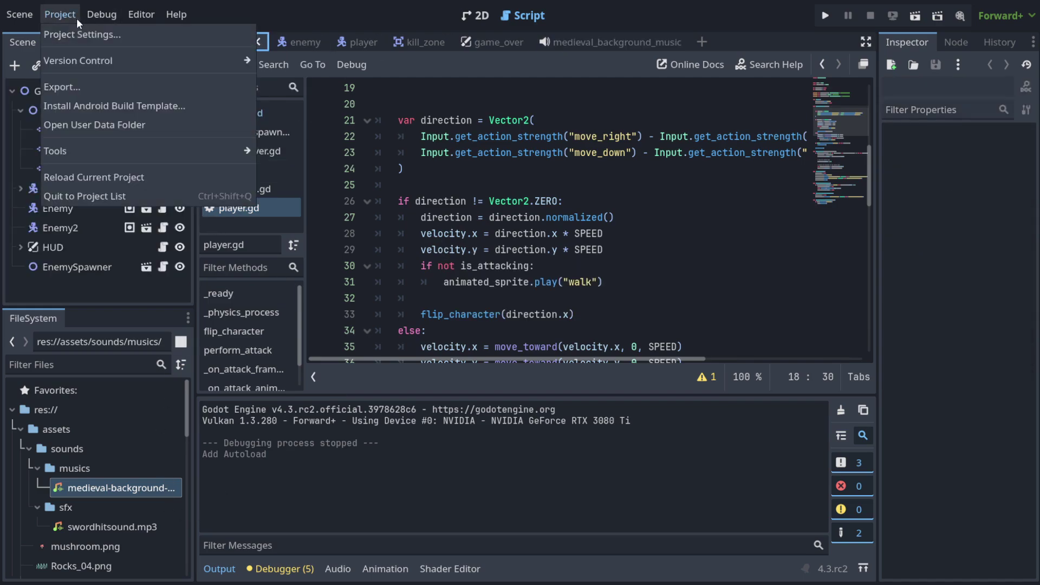
pyautogui.click(82, 34)
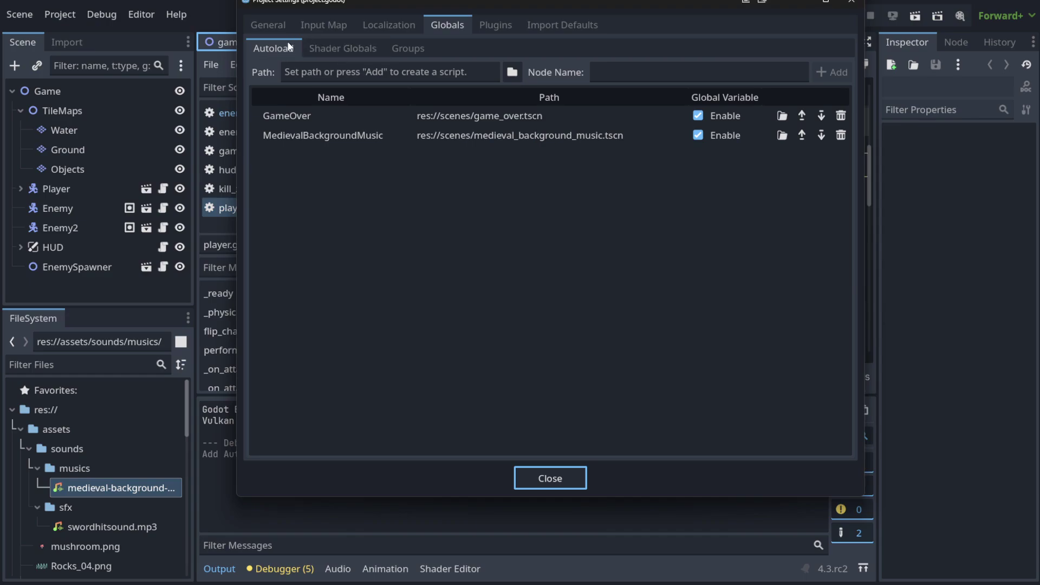
pyautogui.click(571, 479)
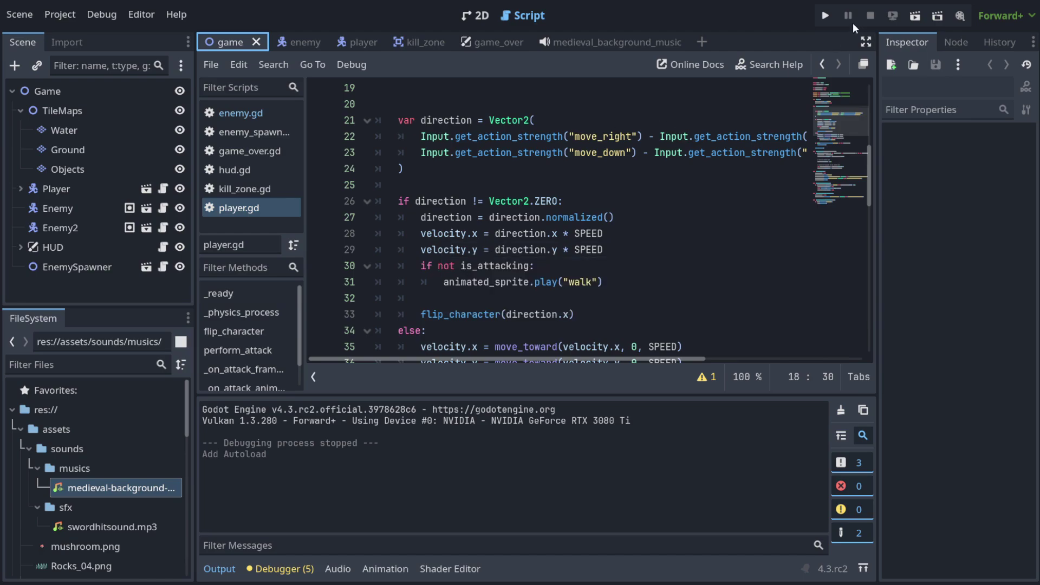
pyautogui.click(825, 15)
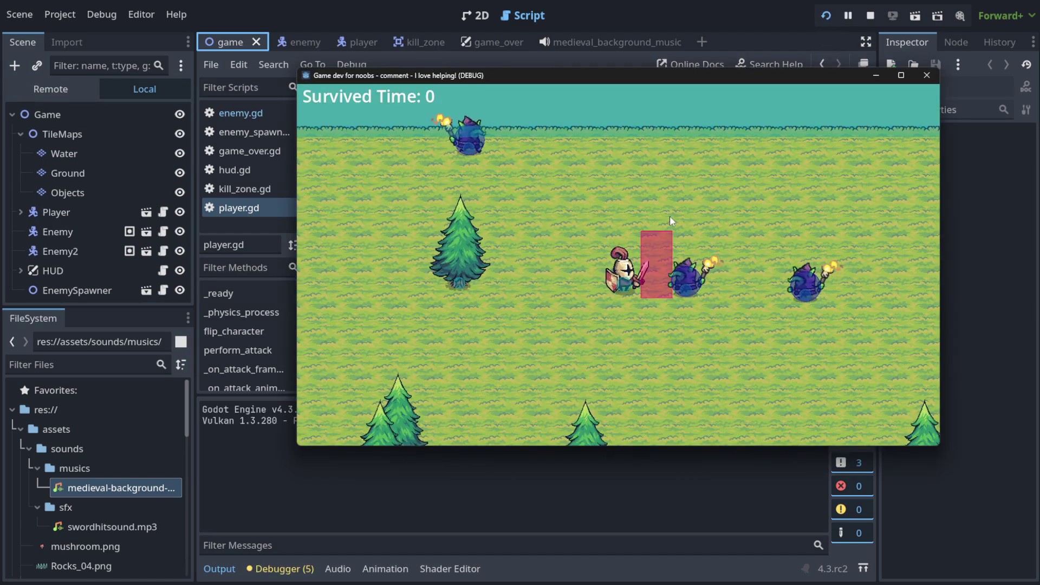
pyautogui.press('Left')
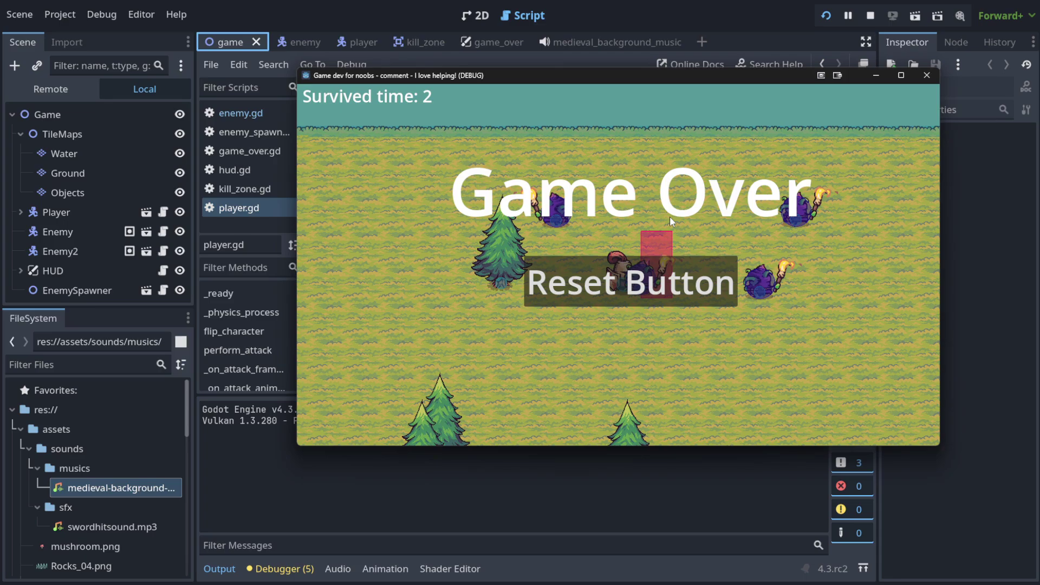
pyautogui.click(619, 294)
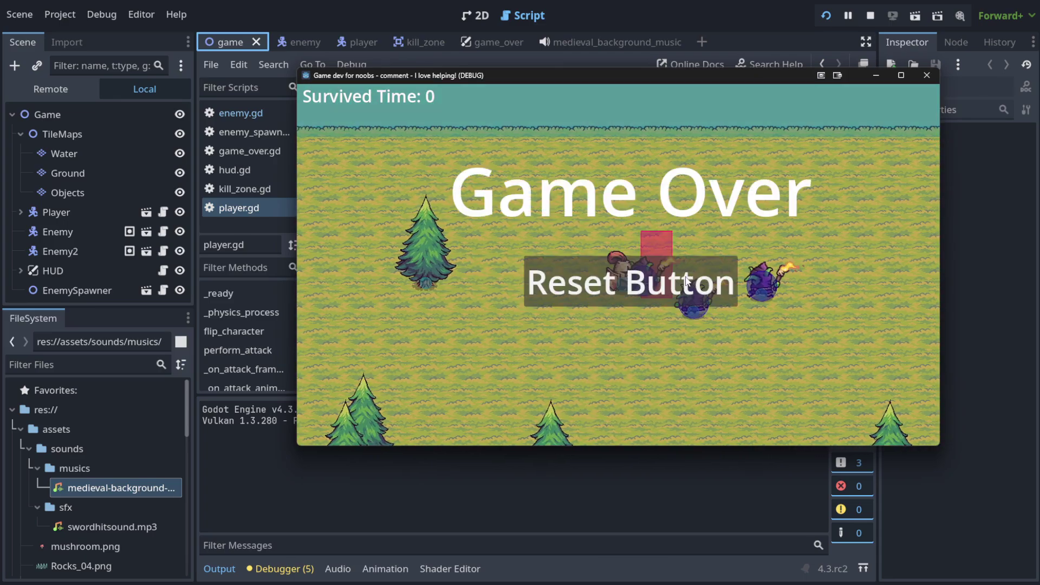
pyautogui.click(708, 287)
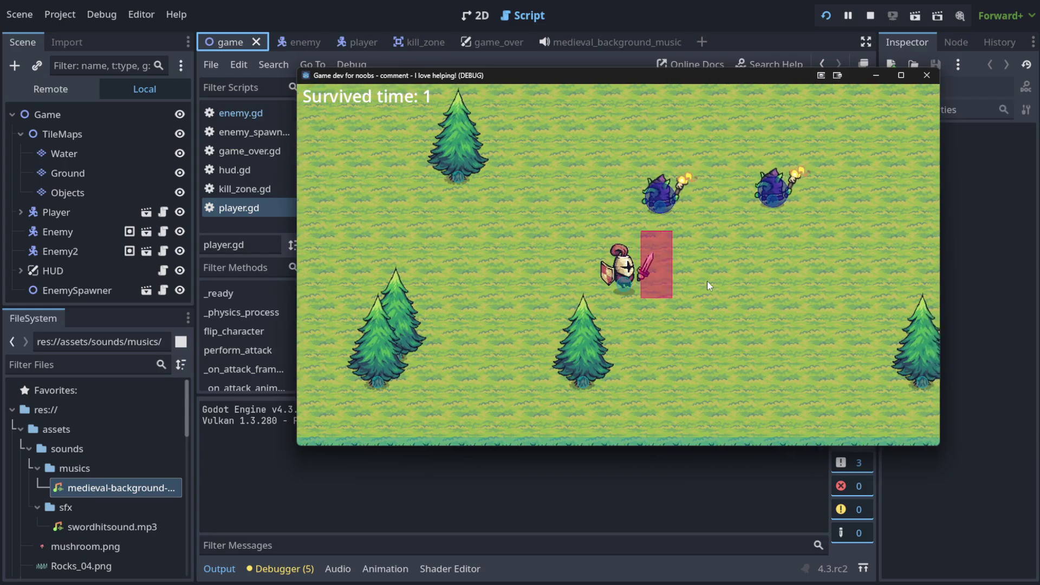
pyautogui.click(708, 287)
pyautogui.click(870, 16)
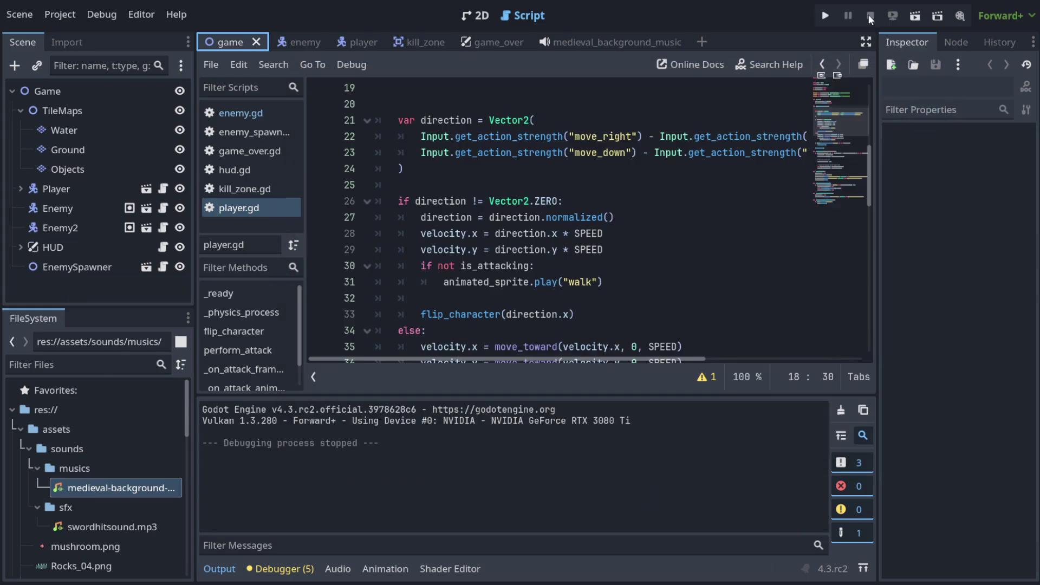
# Step: Lower the medieval_background_music volume to -20.247 dB, save the scene, and show the audio bus layout
pyautogui.click(629, 45)
pyautogui.moveTo(1004, 203); pyautogui.dragTo(1002, 203)
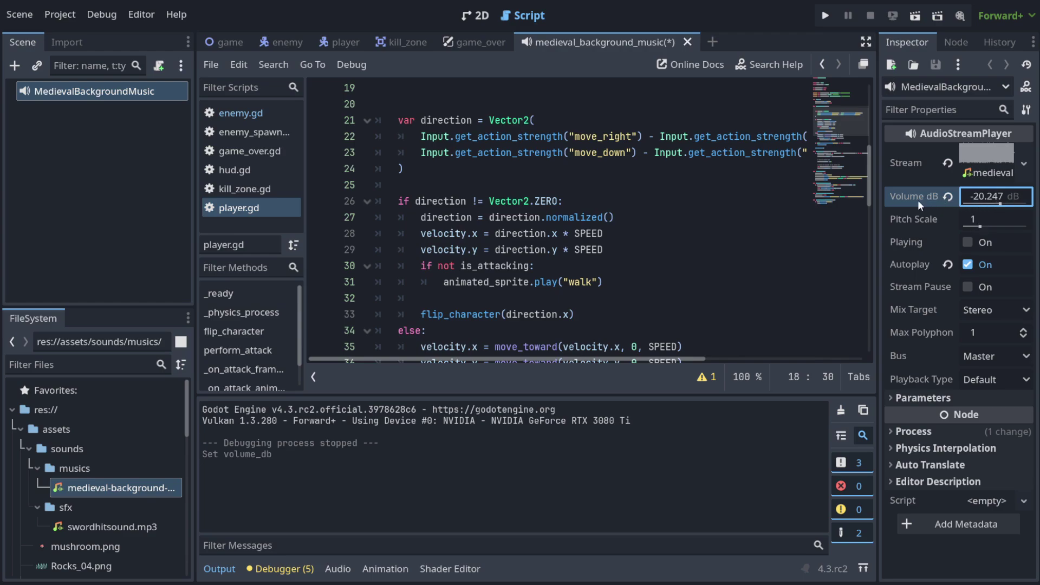
pyautogui.moveTo(918, 201)
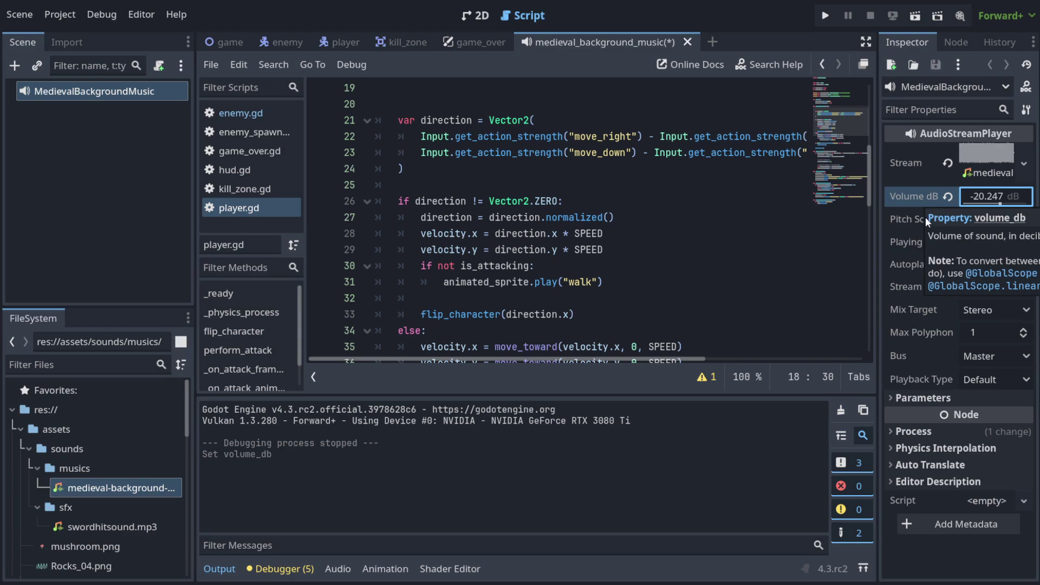
pyautogui.hotkey('ctrl', 's')
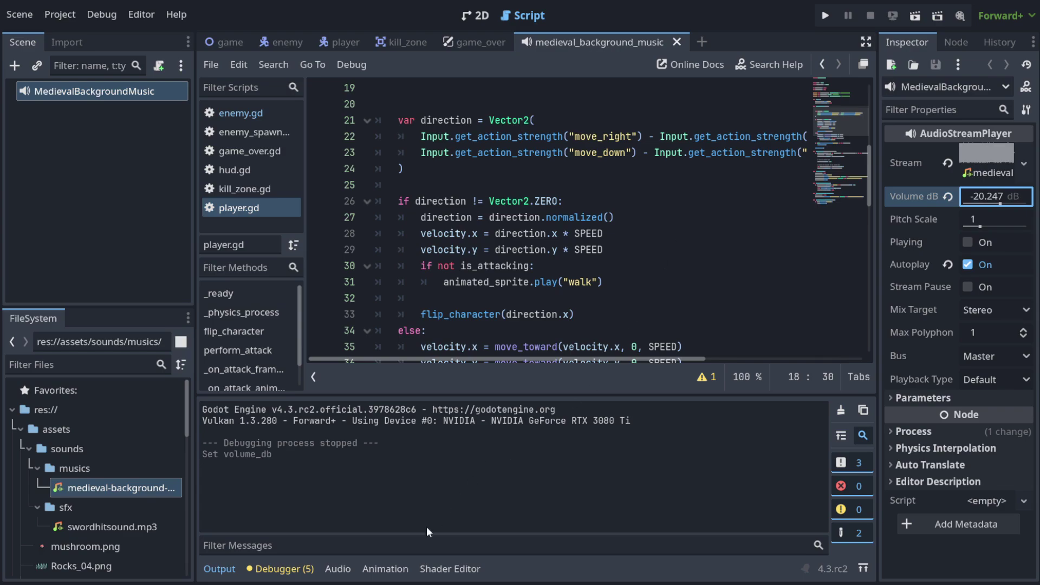
pyautogui.click(338, 568)
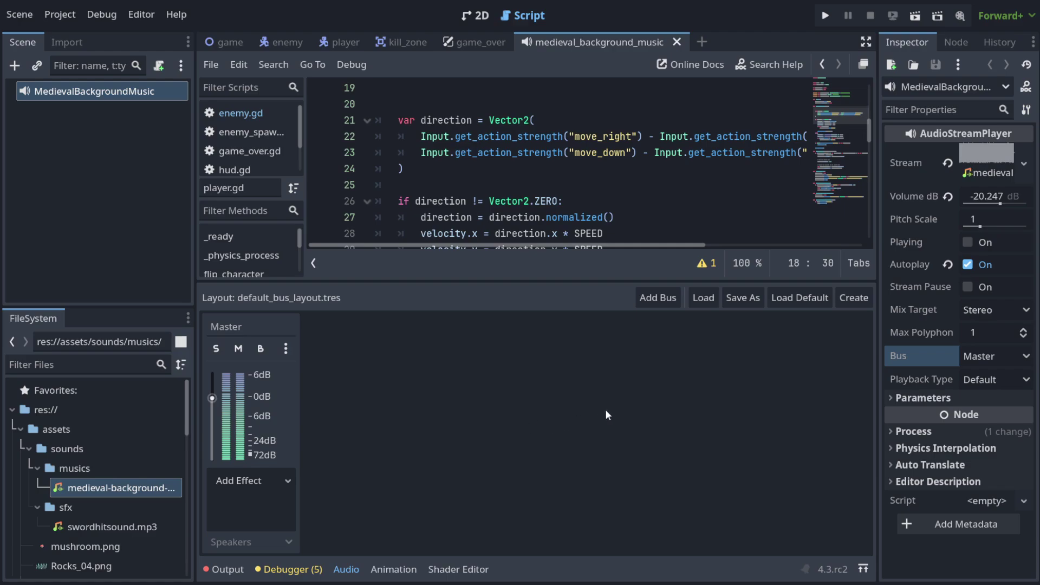
# Step: Add two new audio buses and rename them SFX and Musics
pyautogui.click(658, 303)
pyautogui.click(659, 297)
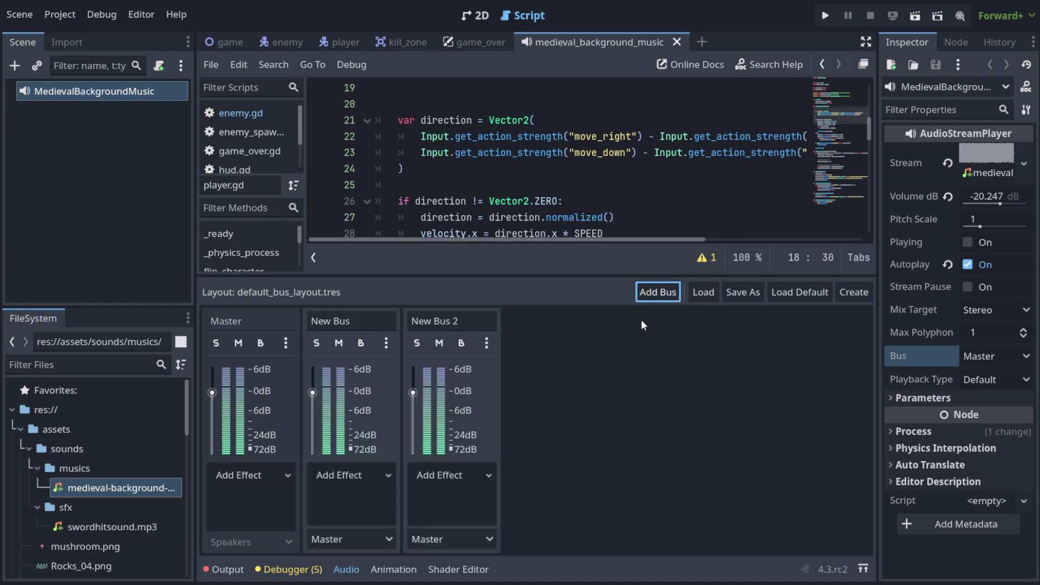
pyautogui.click(371, 322)
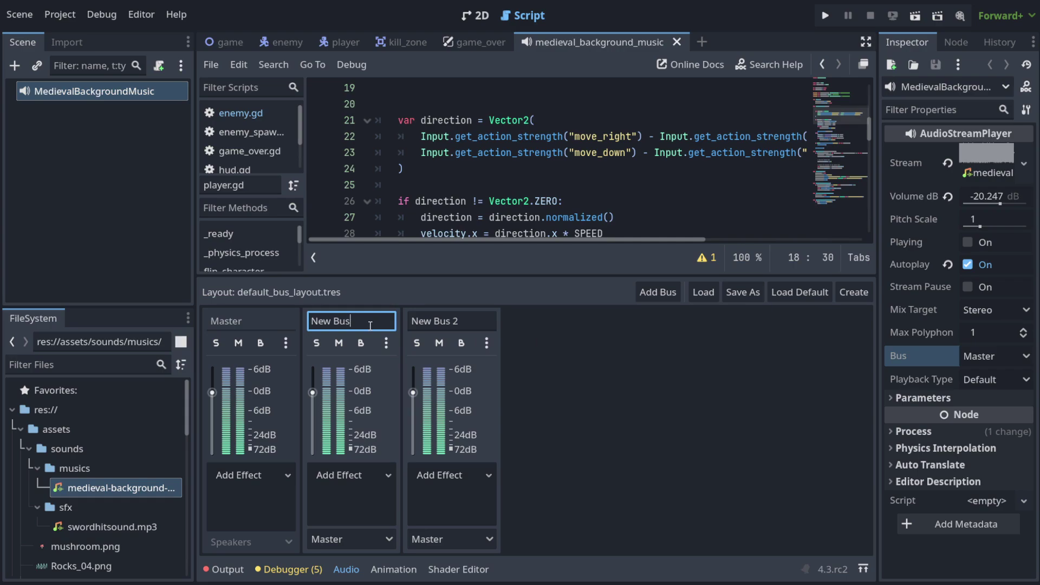
pyautogui.hotkey('ctrl', 'a')
pyautogui.write('SFX')
pyautogui.click(481, 324)
pyautogui.hotkey('ctrl', 'a')
pyautogui.write('Musics')
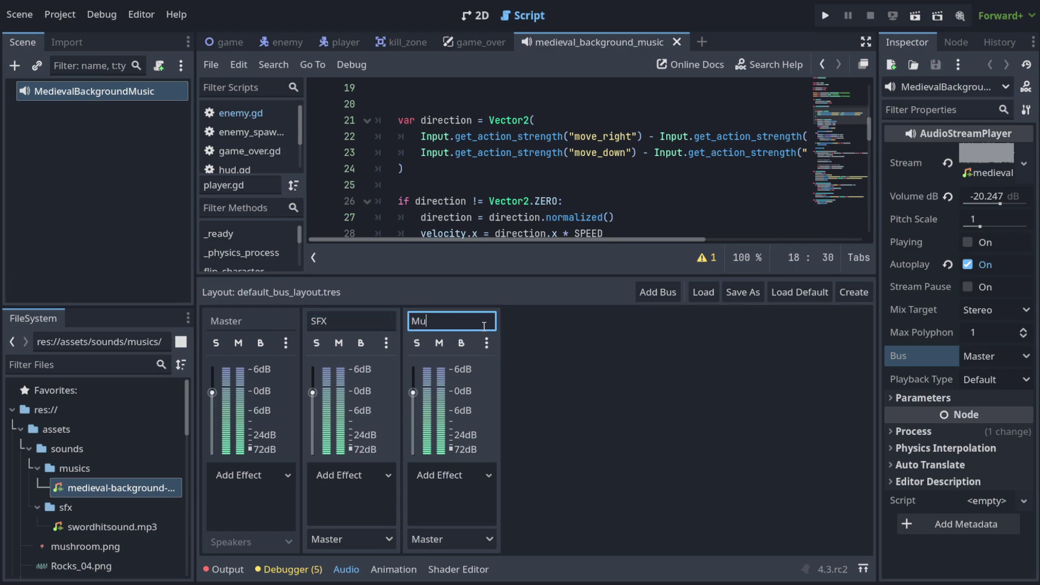
# Step: Add a third bus named Dialogues and confirm the new bus names
pyautogui.click(657, 292)
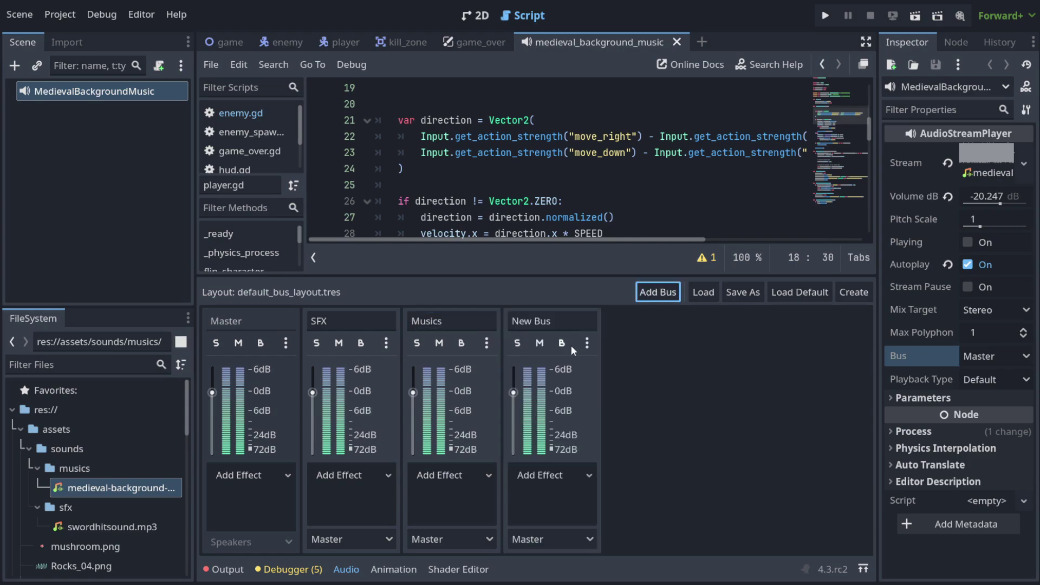
pyautogui.click(589, 325)
pyautogui.hotkey('ctrl', 'a')
pyautogui.write('Dialogues')
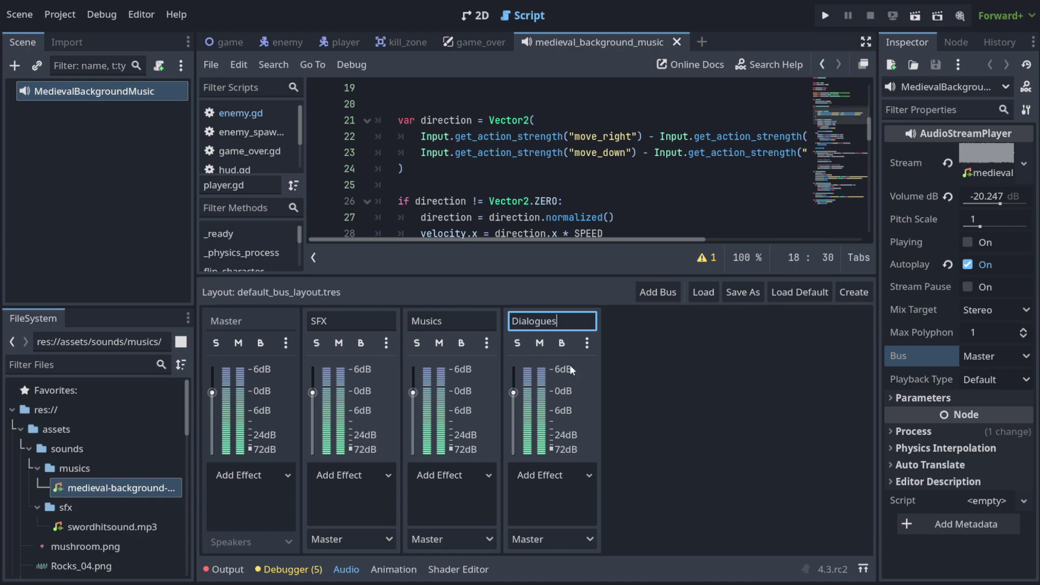
pyautogui.click(368, 320)
pyautogui.click(455, 321)
pyautogui.click(583, 321)
pyautogui.hotkey('shift', 'Tab')
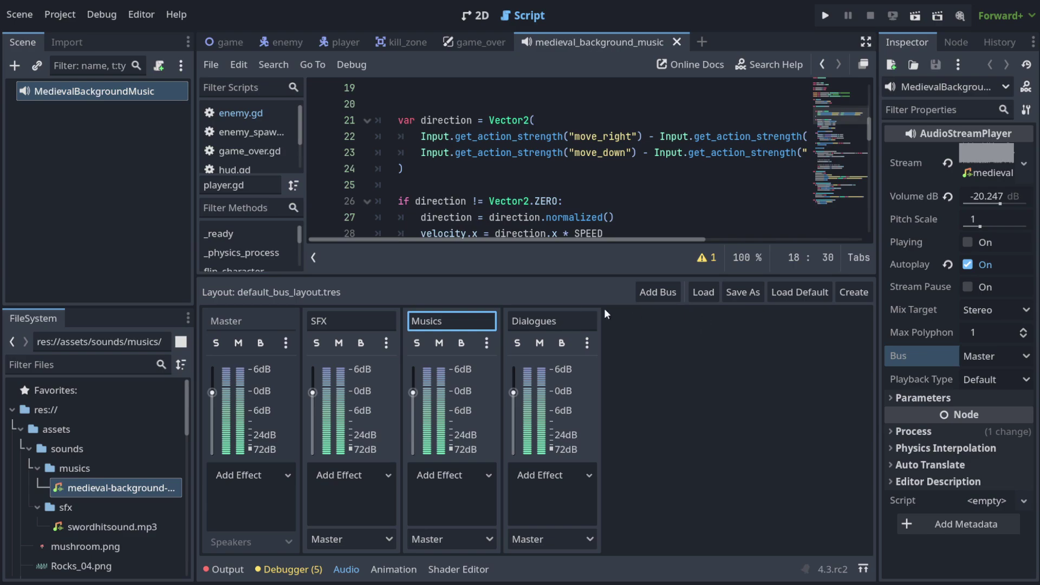
pyautogui.hotkey('shift', 'Tab')
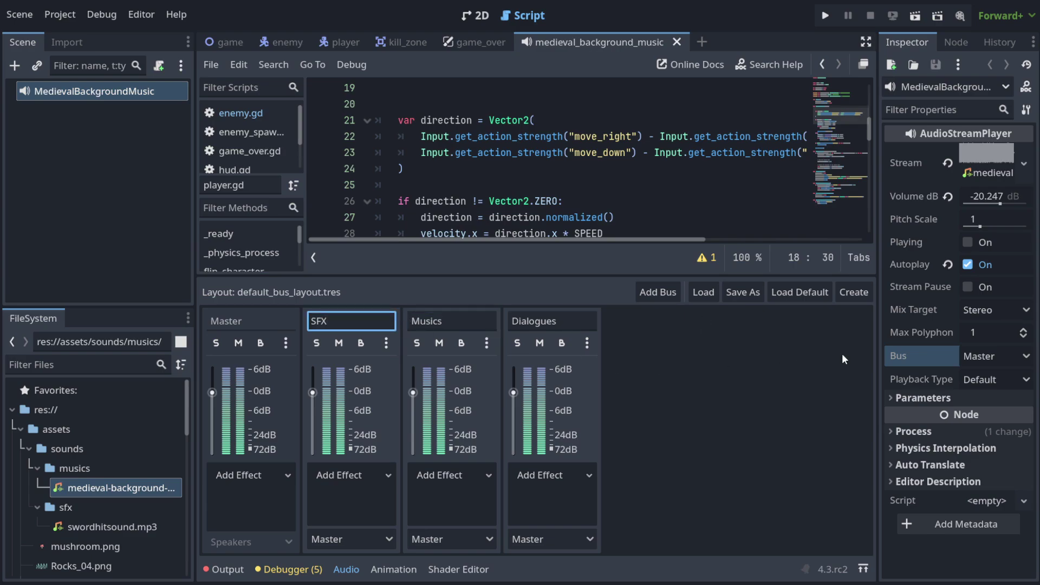
pyautogui.hotkey('shift', 'Tab')
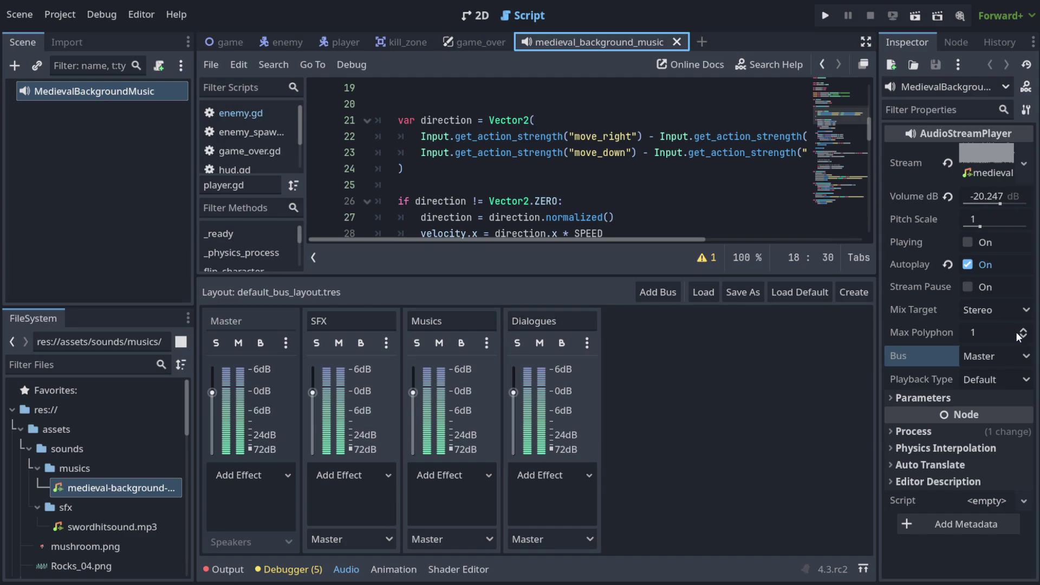
# Step: Route the background music player to the Musics bus and save the music scene
pyautogui.click(1006, 358)
pyautogui.click(1003, 413)
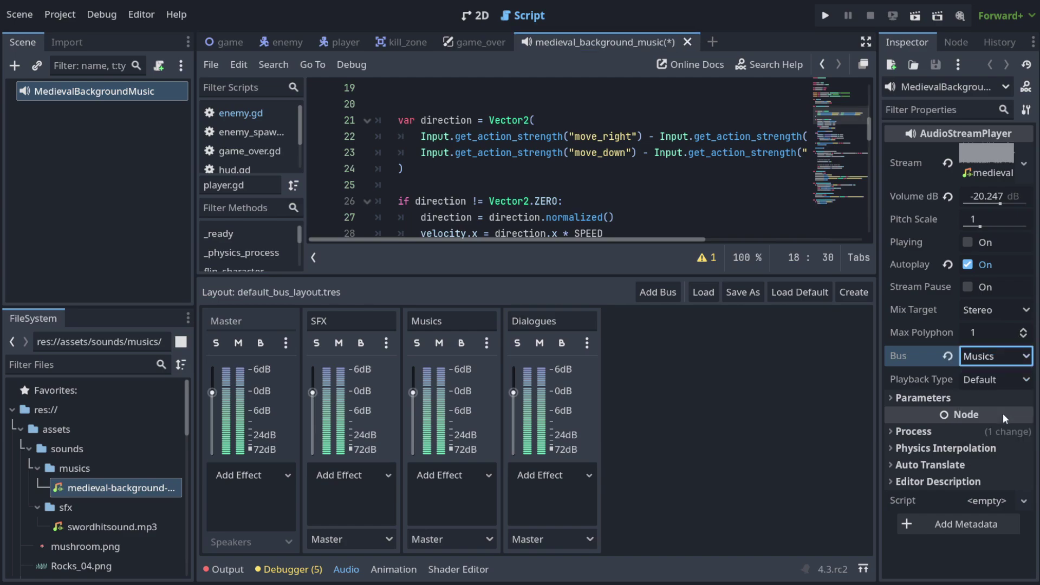
pyautogui.hotkey('ctrl', 's')
# Step: Route the player's SwordHitSound node to the SFX bus and save the player scene
pyautogui.click(133, 528)
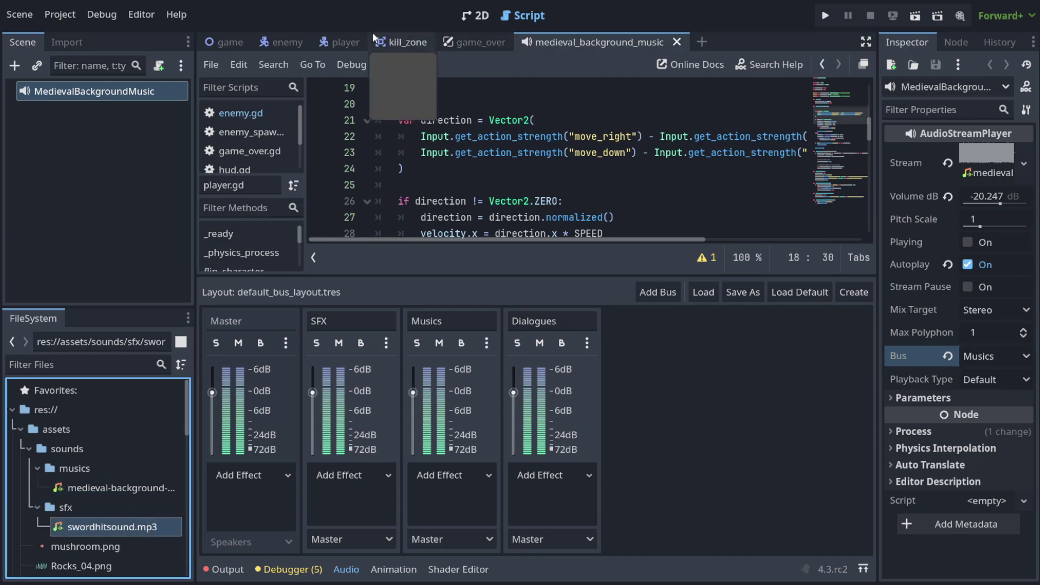
pyautogui.click(282, 41)
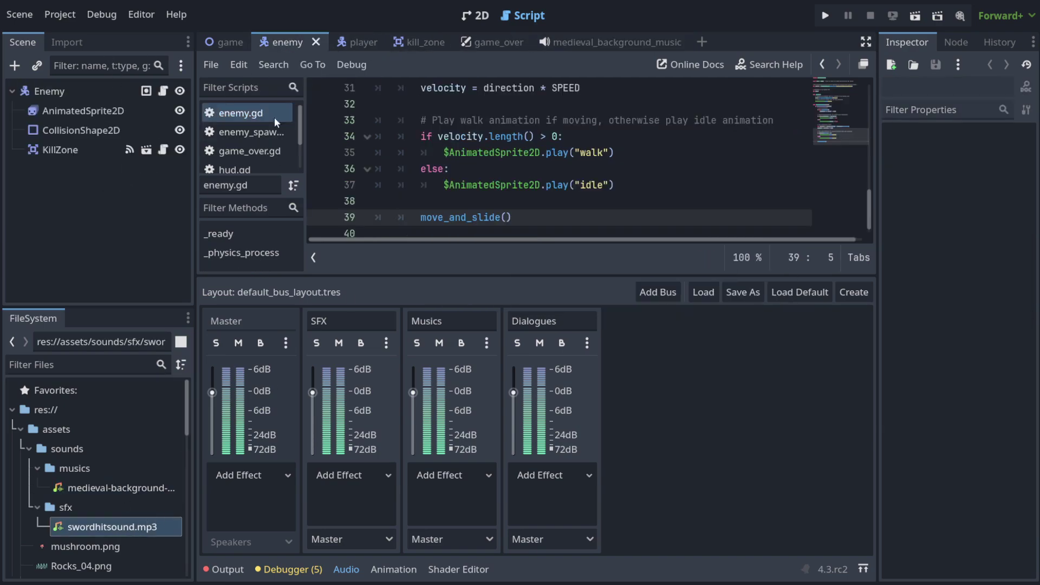
pyautogui.click(361, 41)
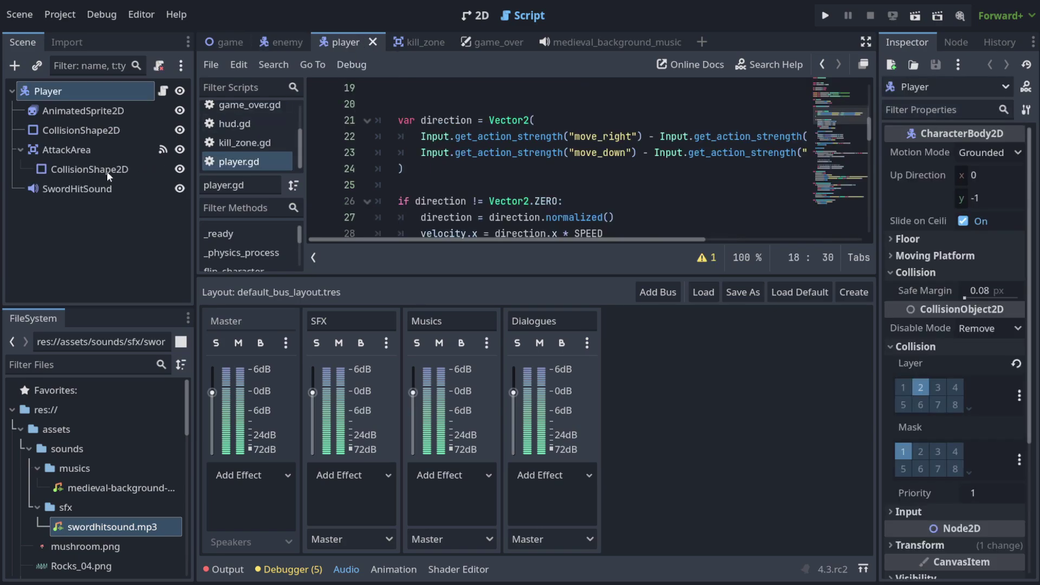
pyautogui.click(87, 189)
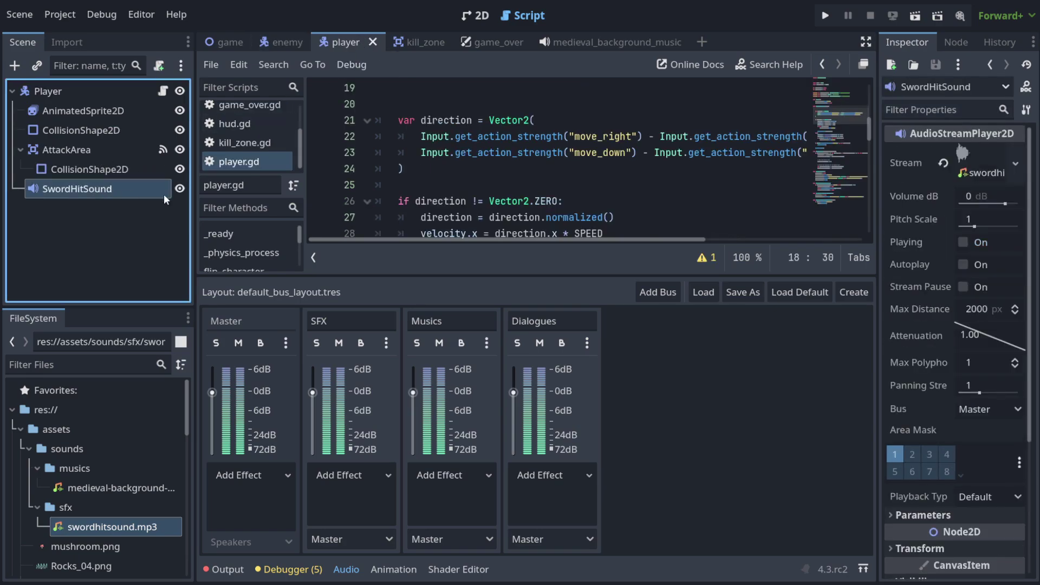
pyautogui.click(1018, 410)
pyautogui.click(1003, 454)
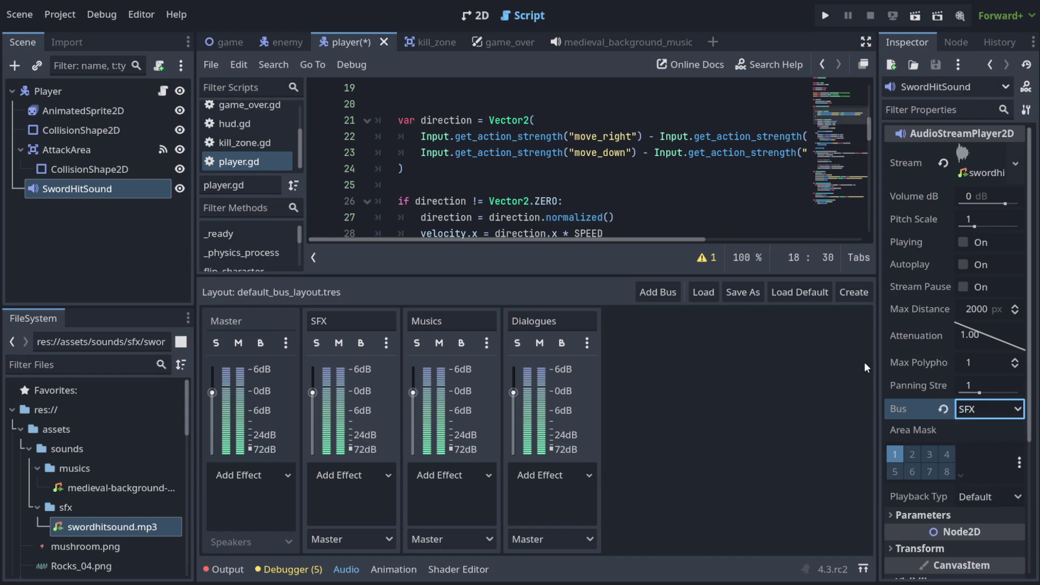
pyautogui.hotkey('ctrl', 's')
pyautogui.click(605, 44)
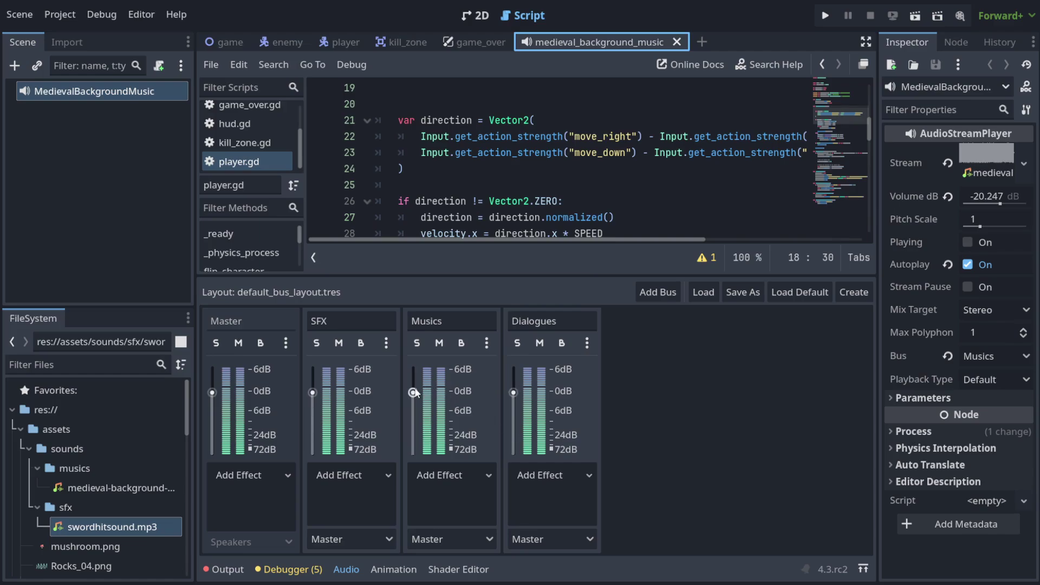
# Step: Lower the Musics bus to about -6.4 dB and test it in the running game
pyautogui.moveTo(415, 393); pyautogui.dragTo(418, 416)
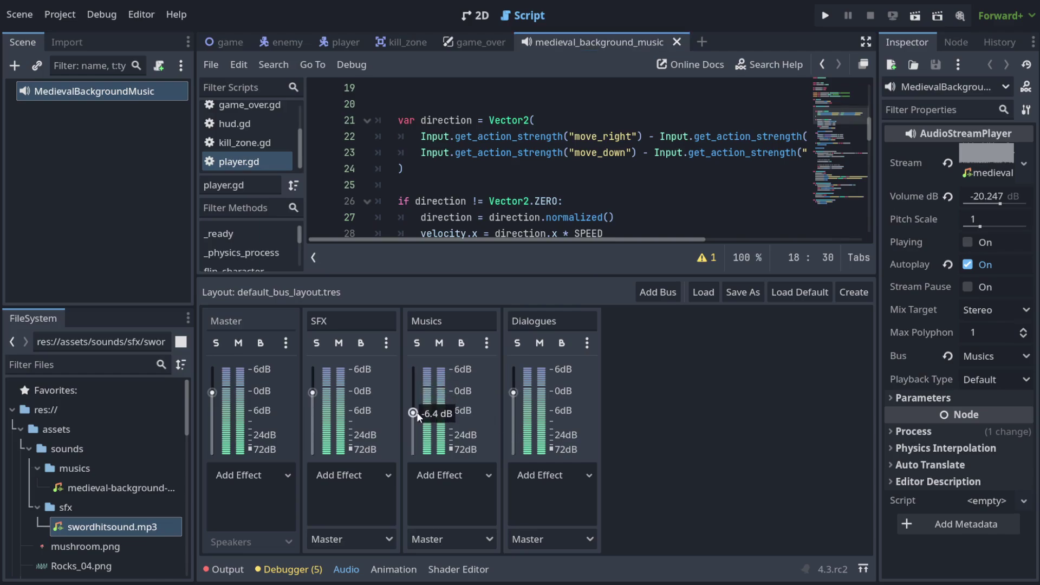
pyautogui.click(822, 13)
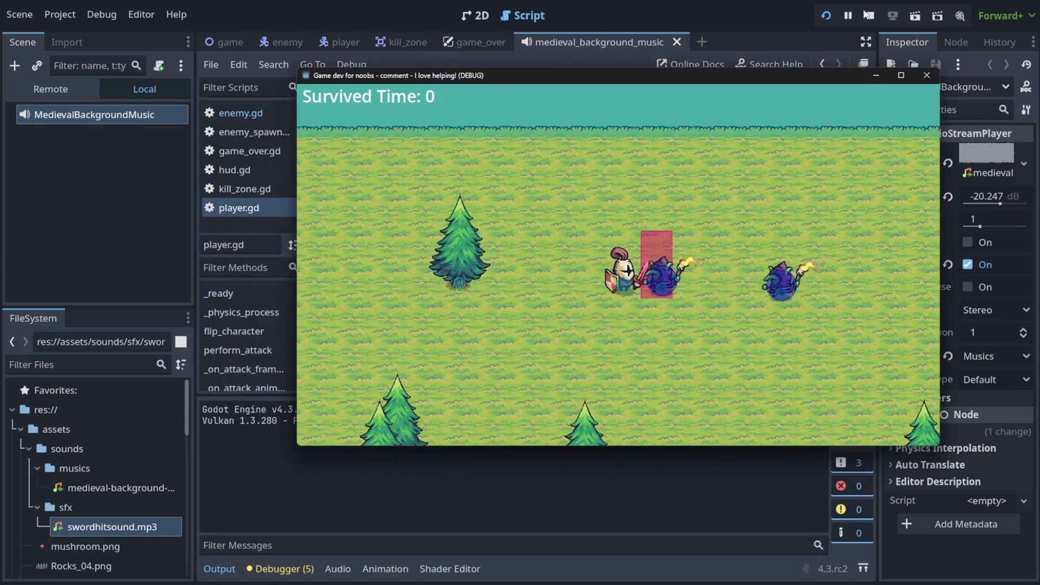
pyautogui.press('F8')
# Step: Raise the background music player to -5.521 dB, save, and test the game again
pyautogui.moveTo(1001, 204); pyautogui.dragTo(1012, 203)
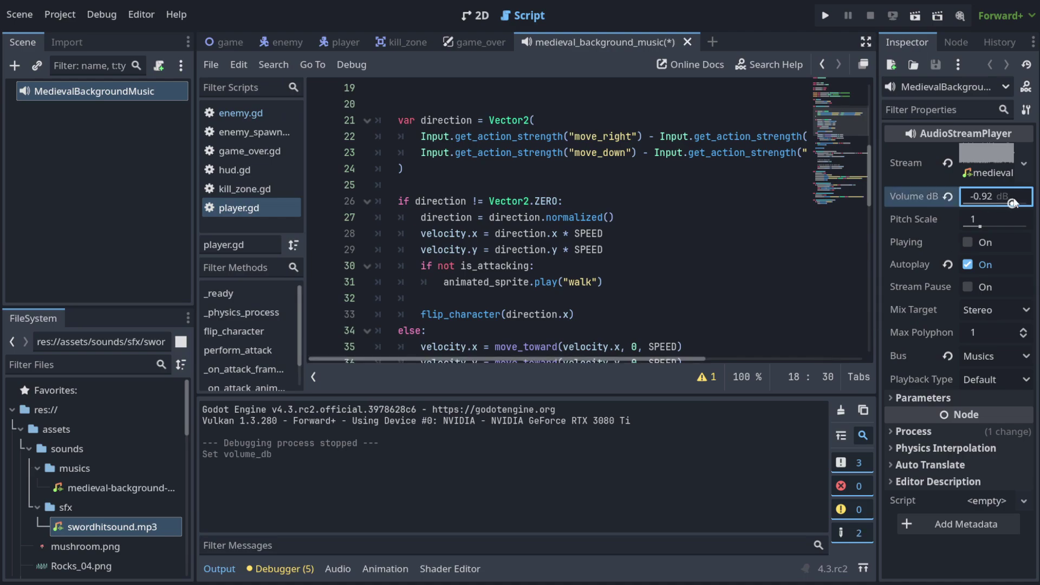
pyautogui.hotkey('ctrl', 's')
pyautogui.click(828, 15)
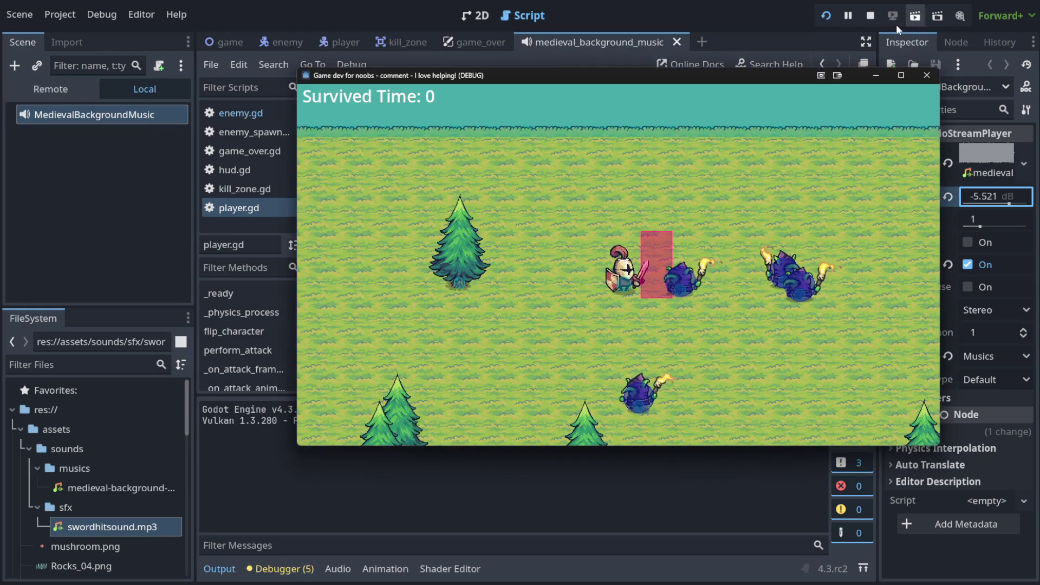
pyautogui.click(866, 19)
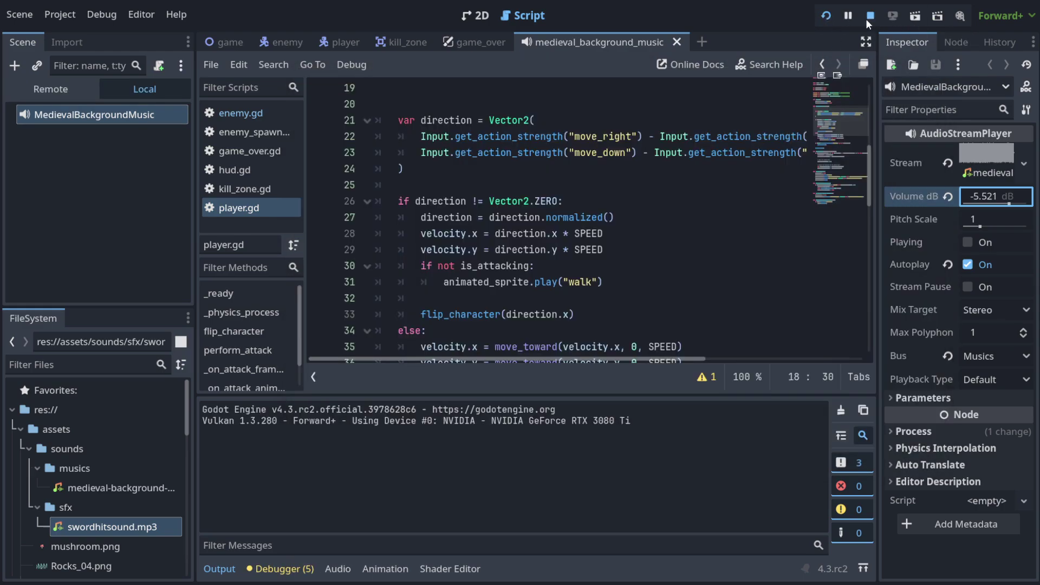
pyautogui.click(338, 569)
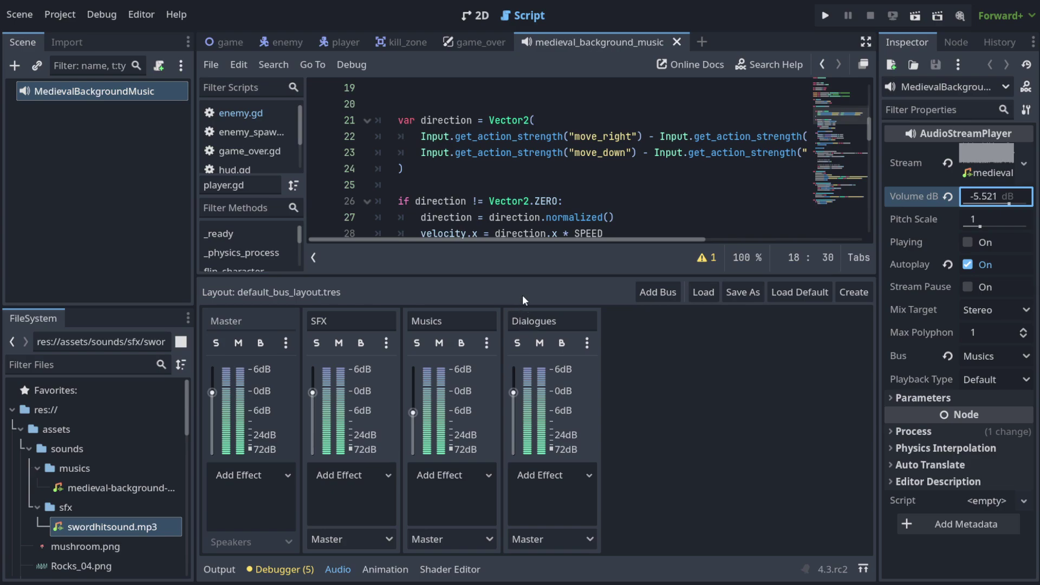
pyautogui.click(486, 201)
pyautogui.scroll(-2, 488, 201)
pyautogui.click(629, 157)
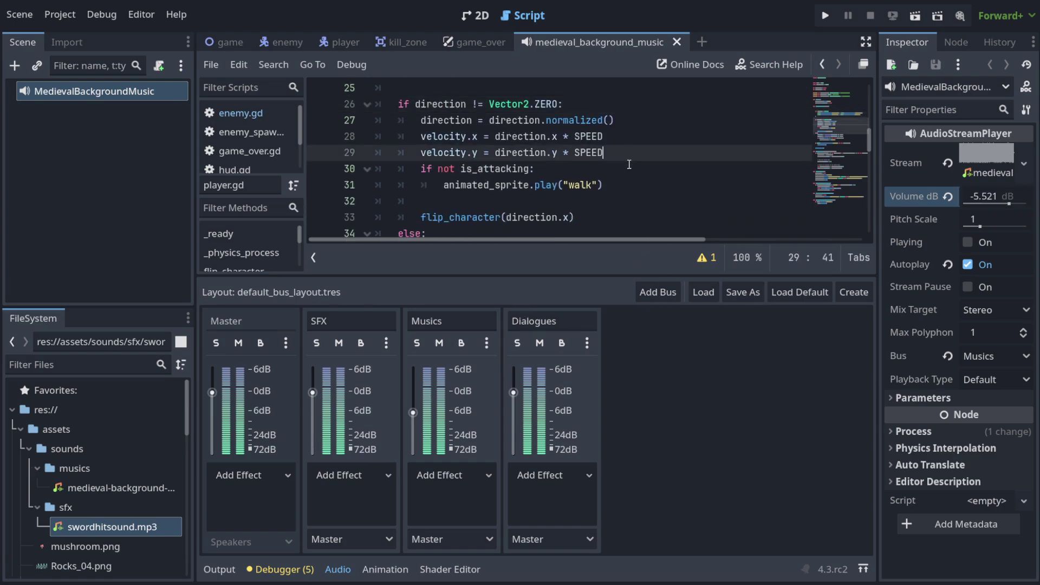
pyautogui.click(629, 164)
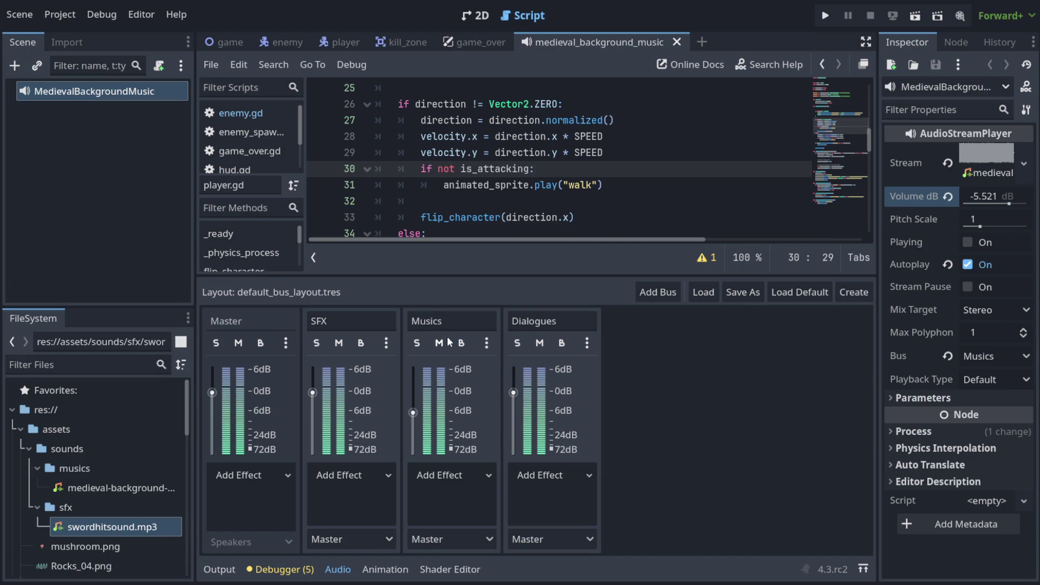
pyautogui.click(456, 322)
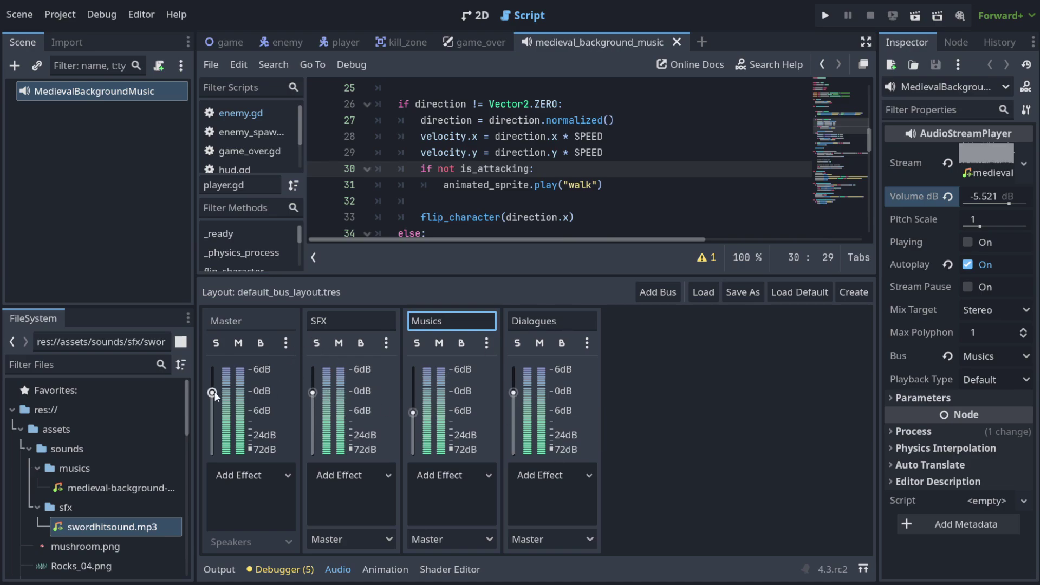
# Step: Lower the Master bus to about -3 dB and test the mix in the running game
pyautogui.moveTo(212, 392); pyautogui.dragTo(212, 417)
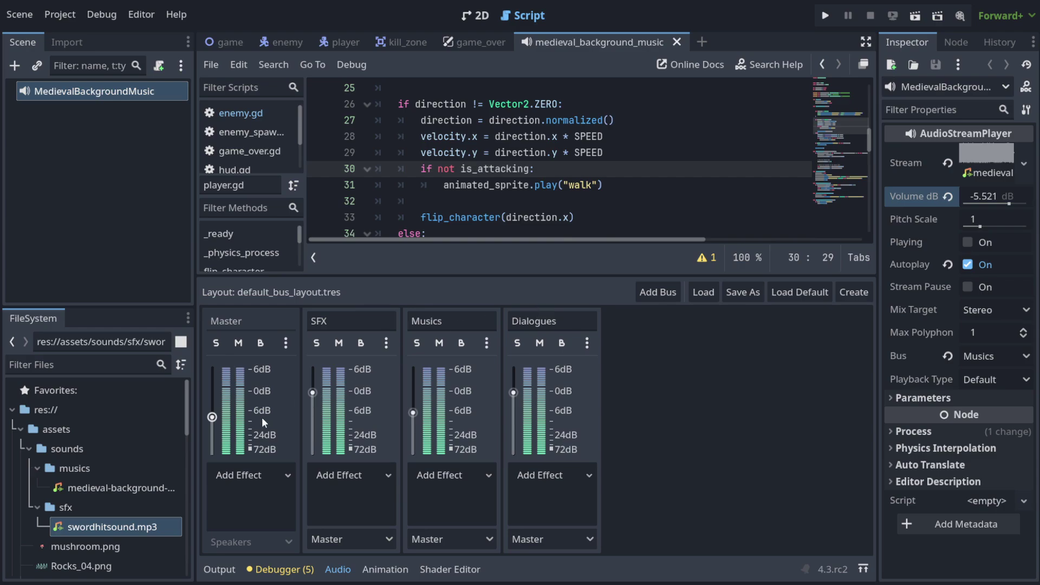
pyautogui.moveTo(212, 417); pyautogui.dragTo(218, 415)
pyautogui.click(824, 15)
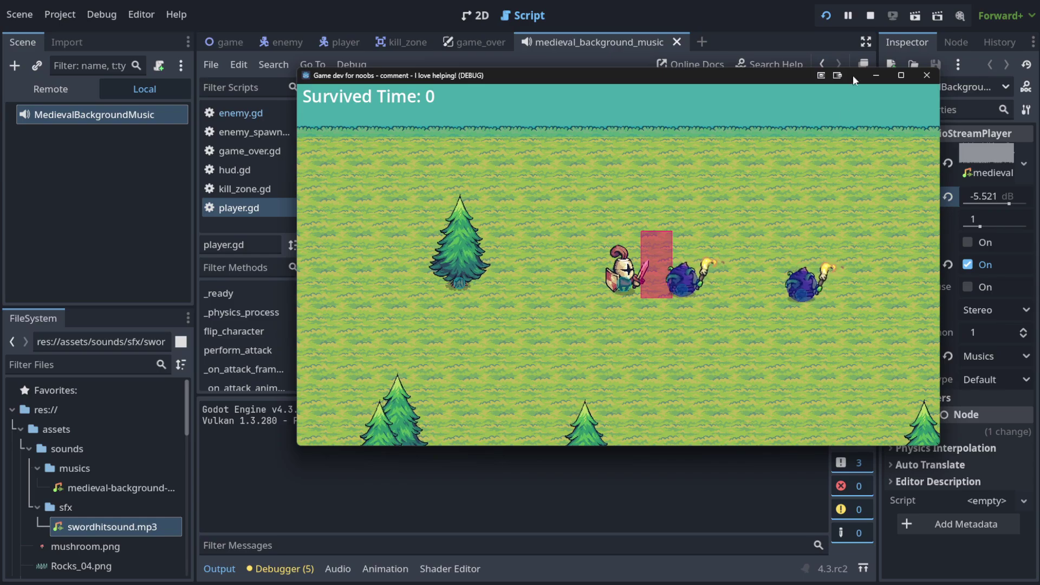
pyautogui.press('F8')
pyautogui.click(424, 570)
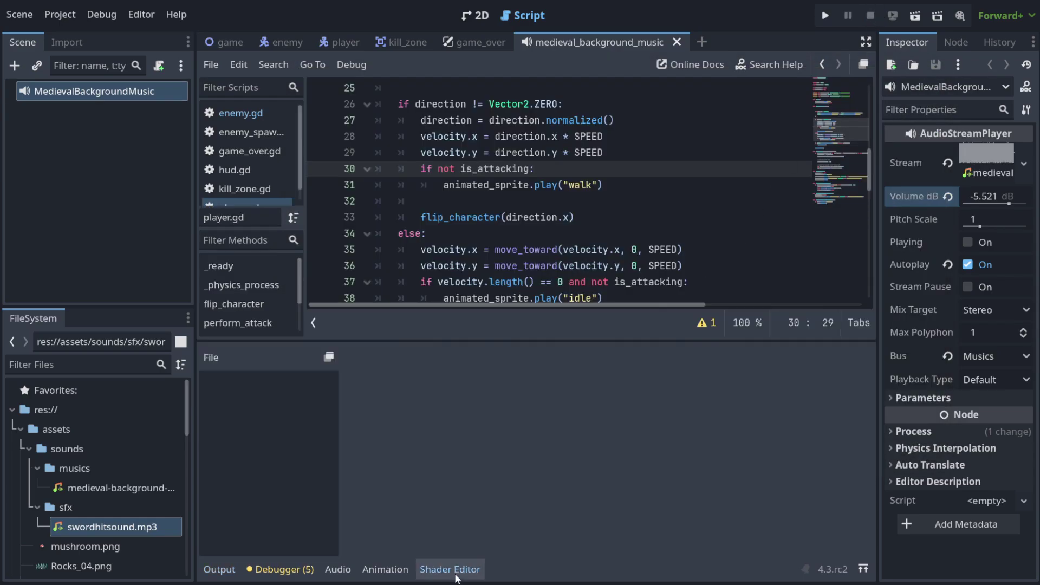
pyautogui.click(424, 570)
pyautogui.click(338, 569)
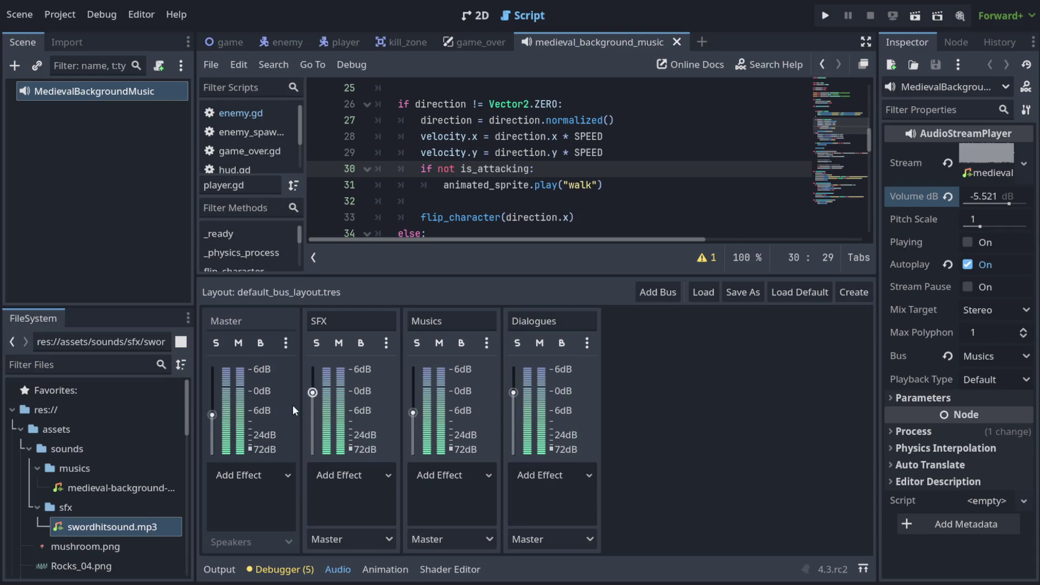
# Step: Set Master back to about 0 dB, SFX to about -2.1 dB, and Dialogues to about +3.8 dB
pyautogui.moveTo(214, 402); pyautogui.dragTo(214, 396)
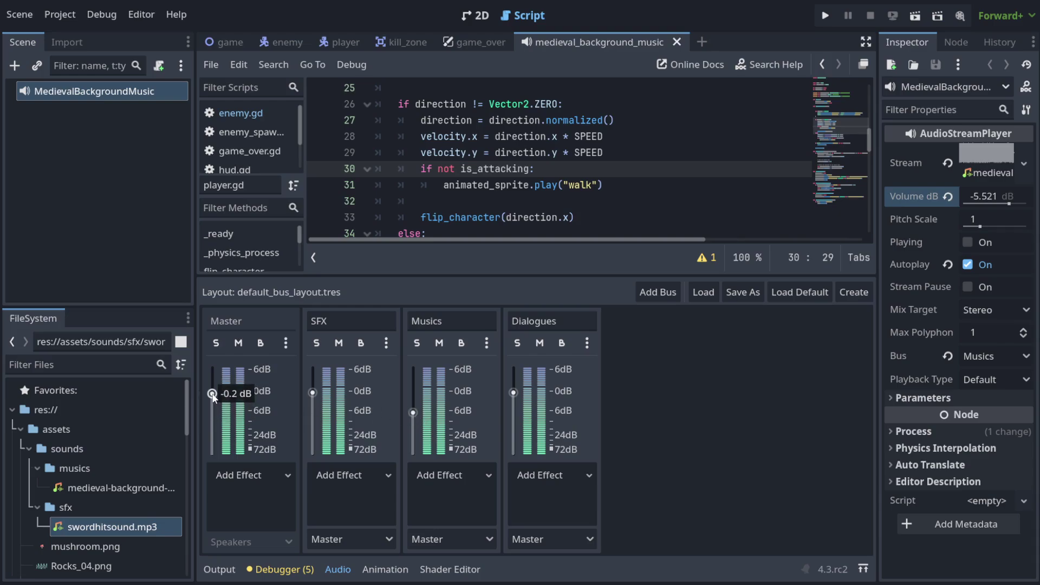
pyautogui.moveTo(314, 395)
pyautogui.mouseDown()
pyautogui.moveTo(316, 404)
pyautogui.moveTo(314, 393)
pyautogui.mouseUp()
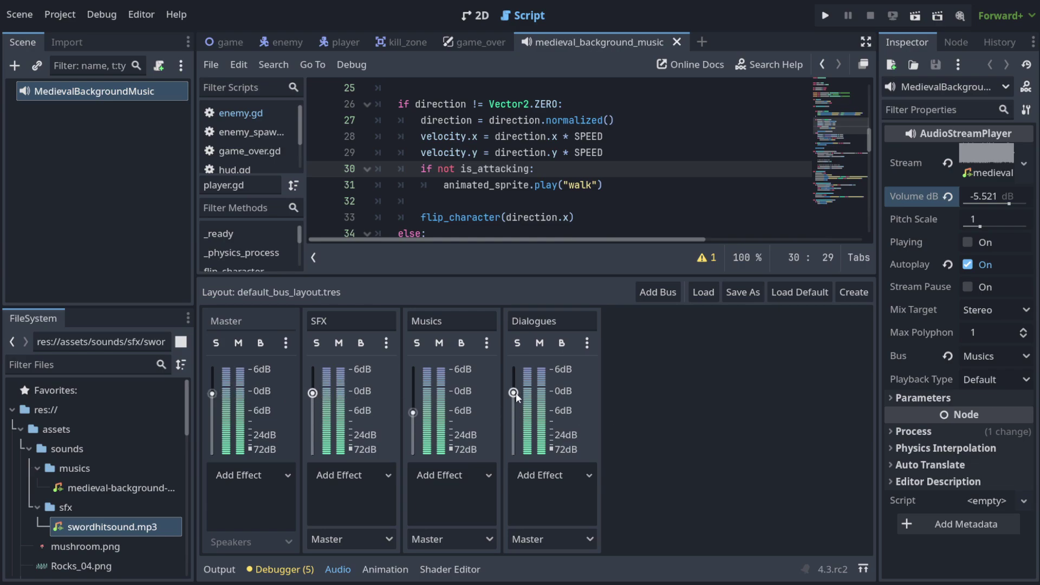
pyautogui.moveTo(517, 395); pyautogui.dragTo(514, 380)
pyautogui.click(227, 42)
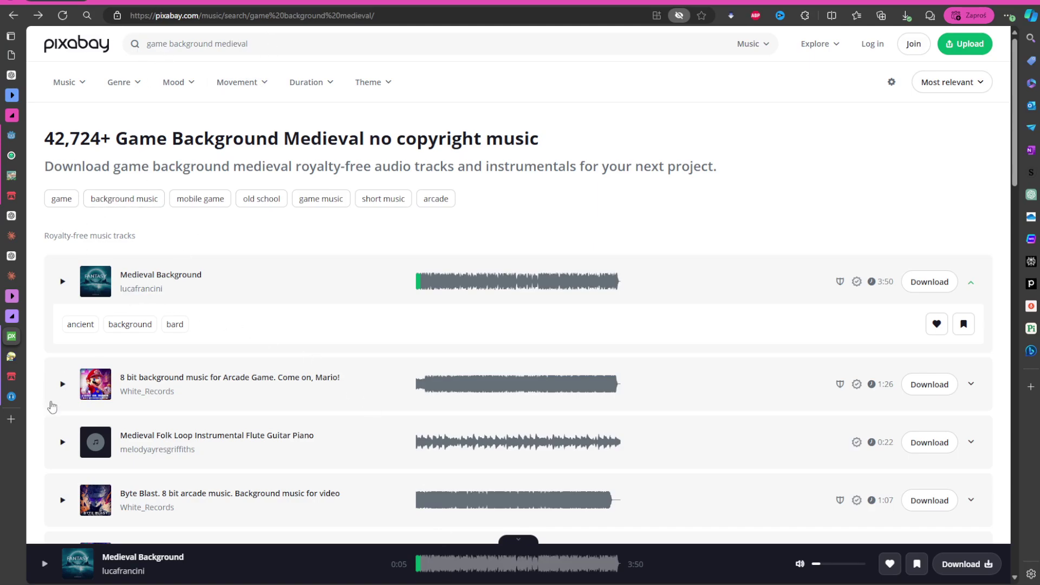
pyautogui.click(11, 356)
# Step: Preview the Mystical Enigmatic Background Music track, then check itch.io CC0 music and FreePD
pyautogui.scroll(3, 108, 162)
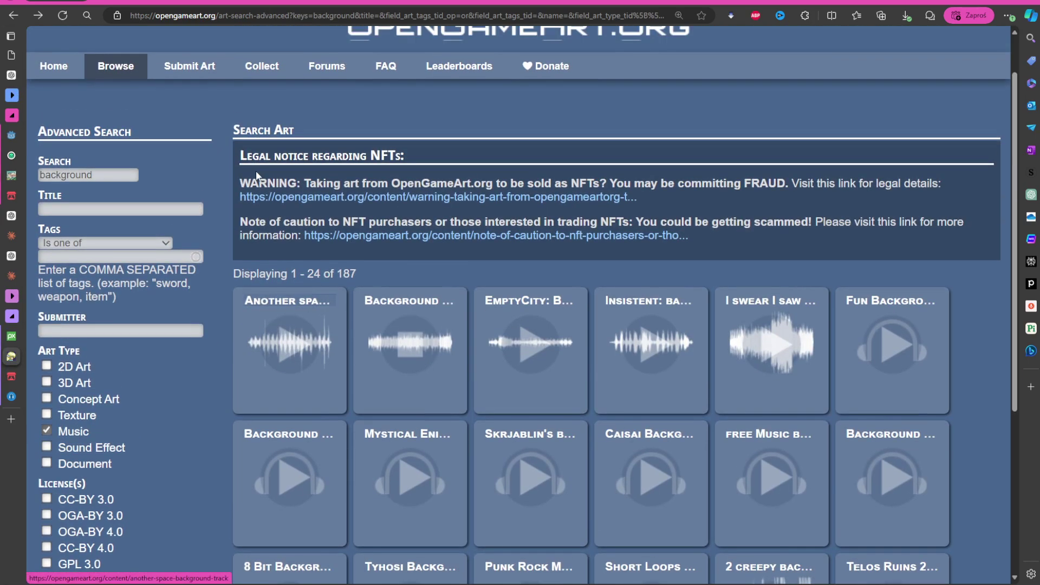
pyautogui.doubleClick(65, 175)
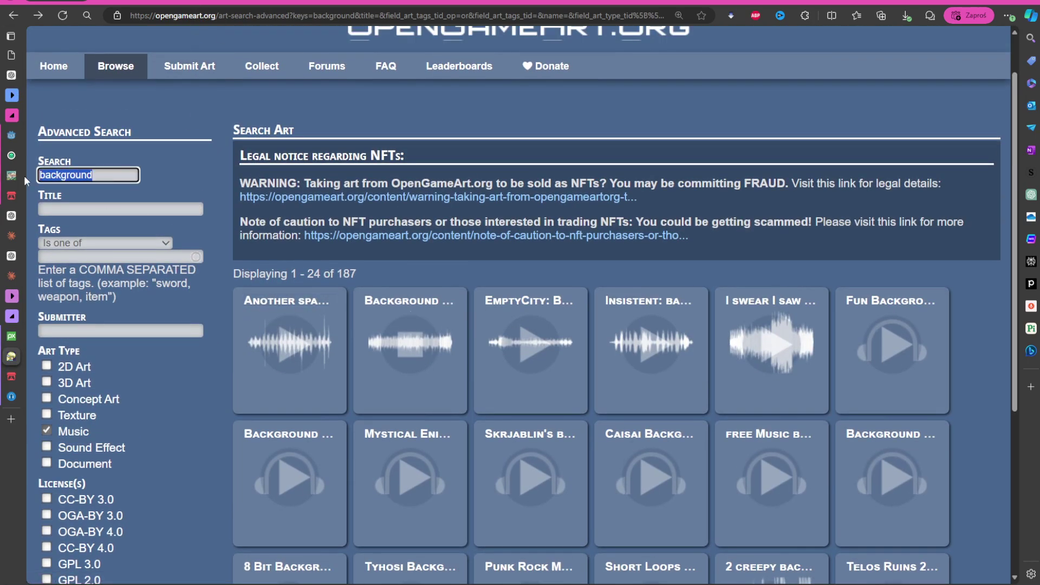
pyautogui.scroll(-2, 55, 318)
pyautogui.scroll(-1, 48, 321)
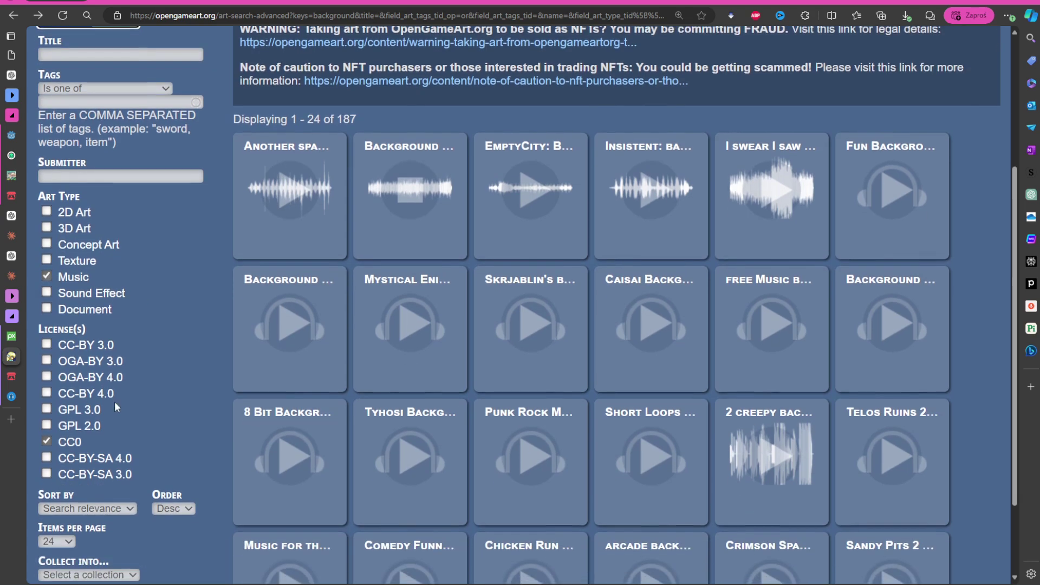
pyautogui.click(412, 311)
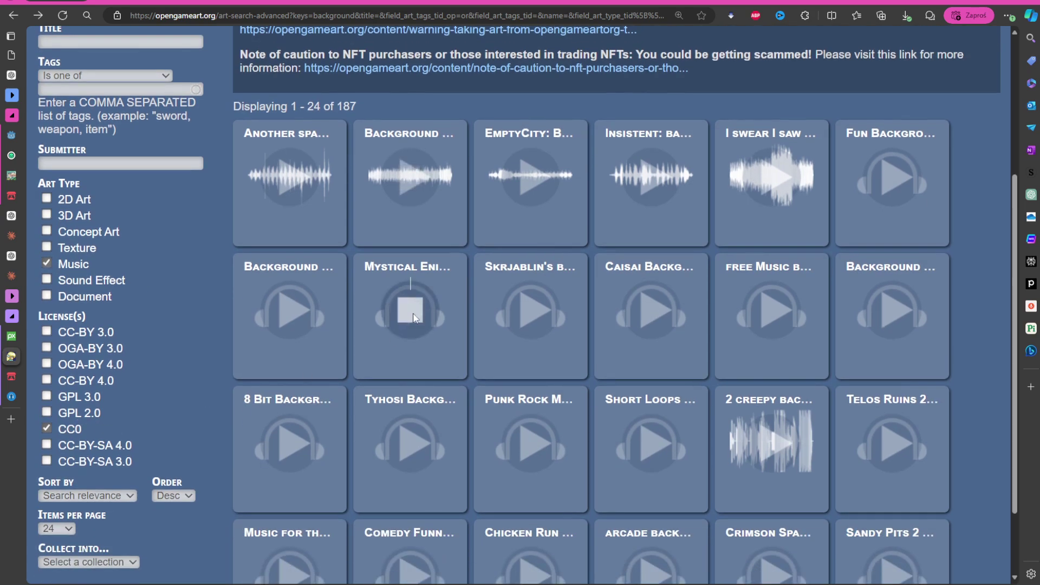
pyautogui.click(413, 314)
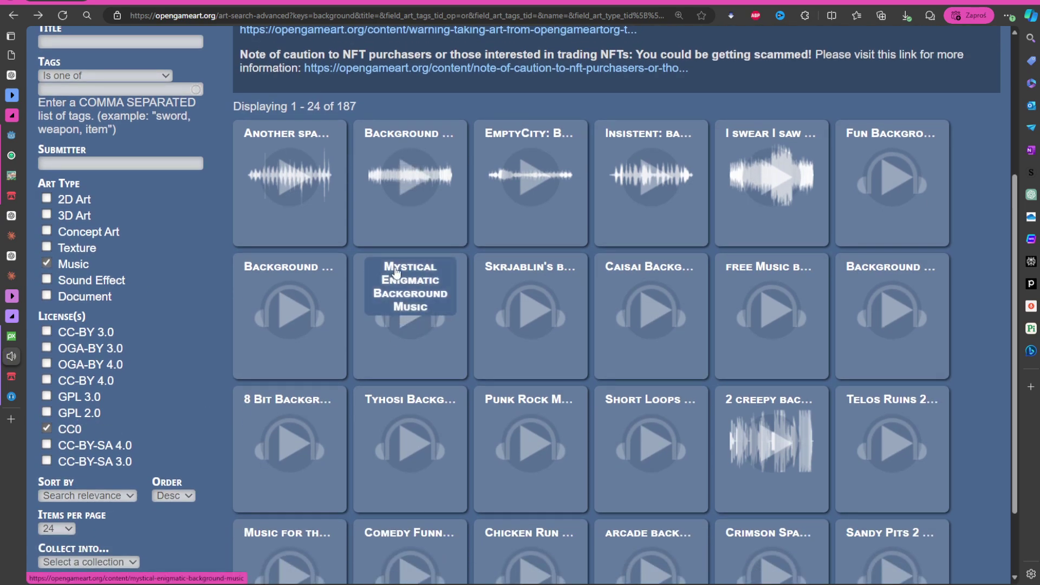
pyautogui.click(13, 376)
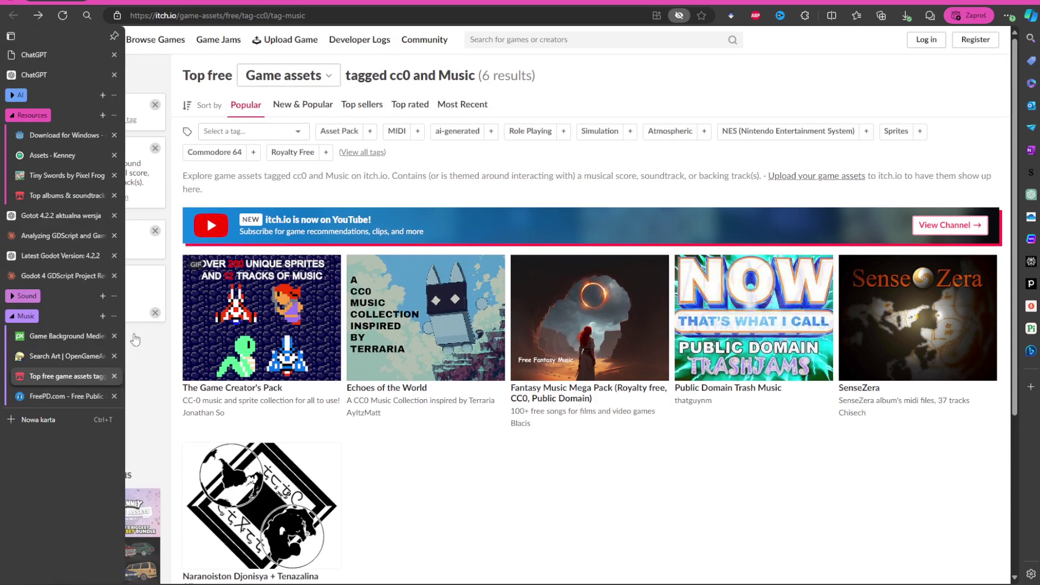
pyautogui.click(20, 397)
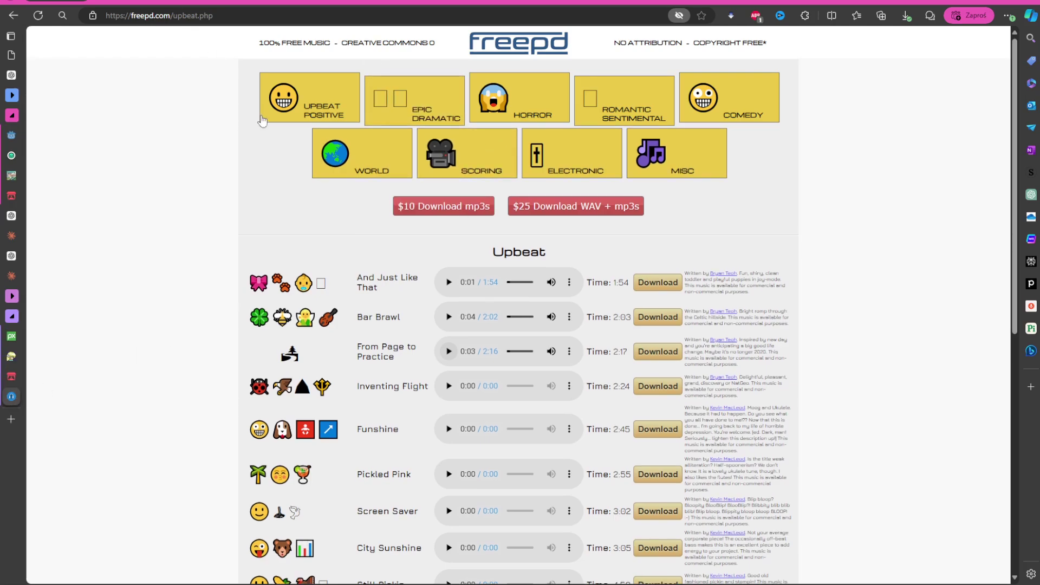
# Step: Browse FreePD's Epic Dramatic, Horror and Upbeat lists, then return to Pixabay's medieval music search
pyautogui.click(442, 114)
pyautogui.click(541, 110)
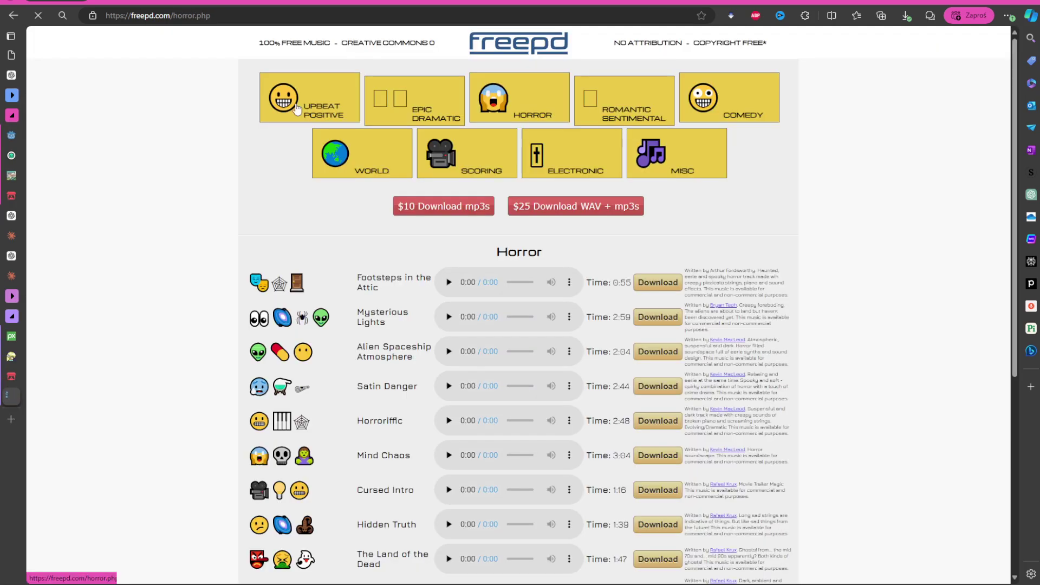
pyautogui.click(324, 109)
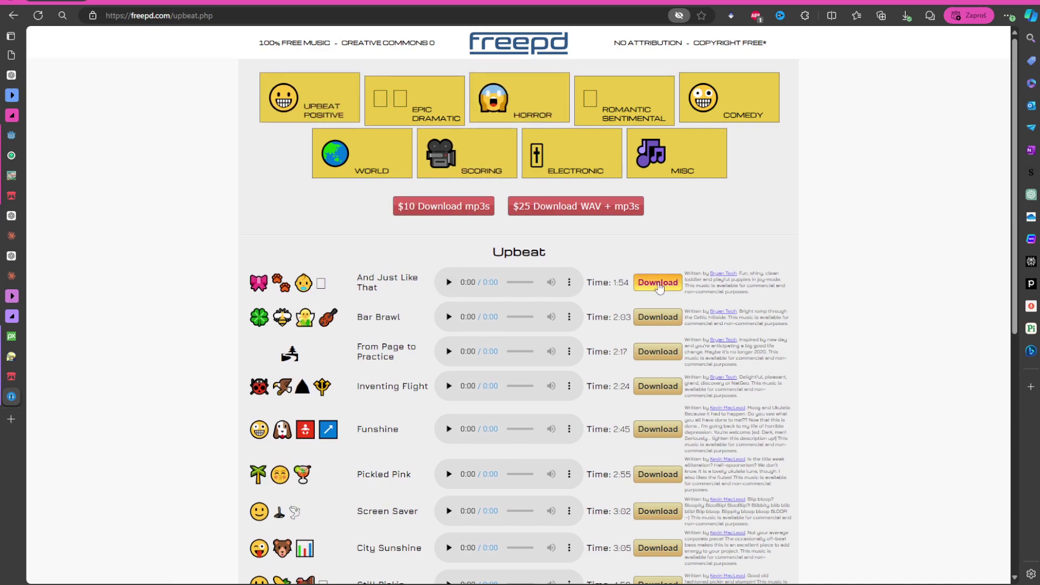
pyautogui.click(11, 336)
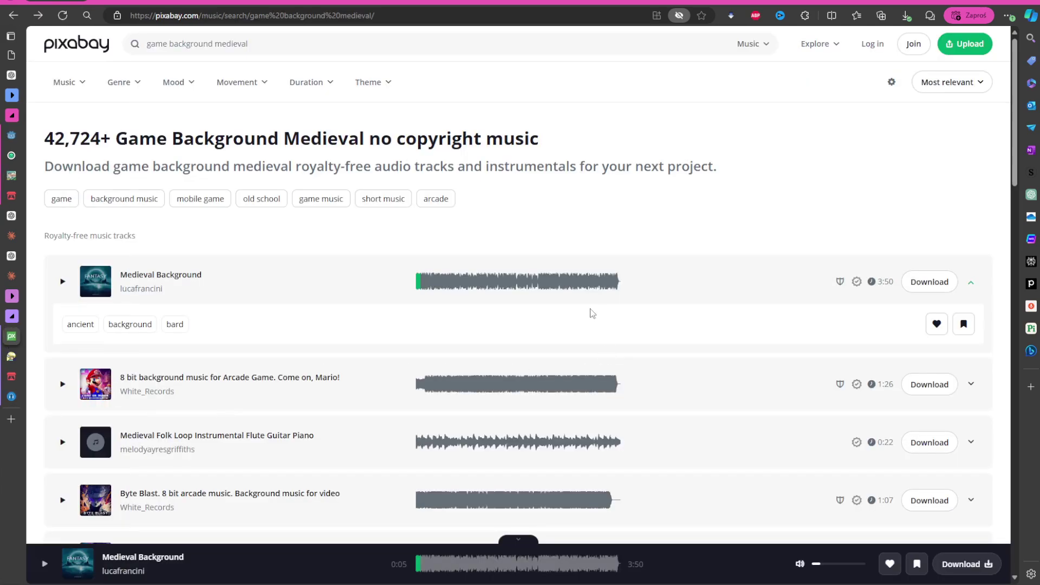